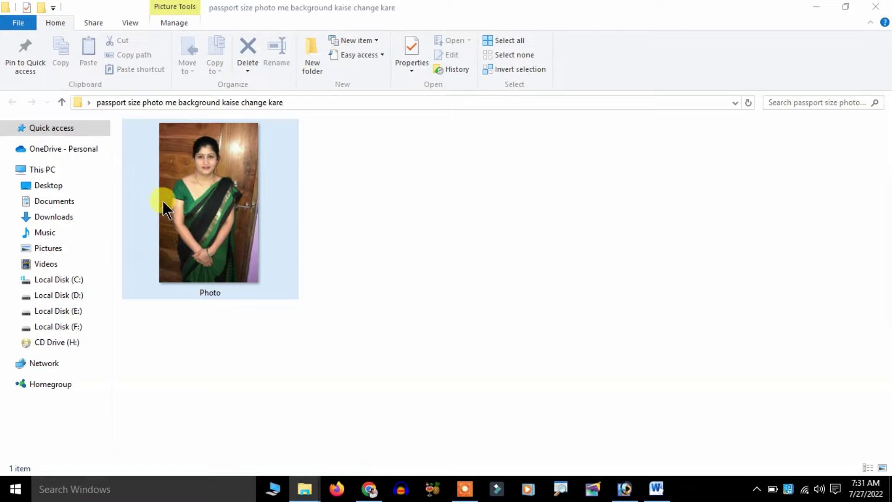
- Open the Photo image from the File Explorer folder in Photoshop
{"action": "left_click_drag", "start_coordinate": [178, 201], "coordinate": [434, 230]}
{"action": "left_click", "coordinate": [199, 66]}
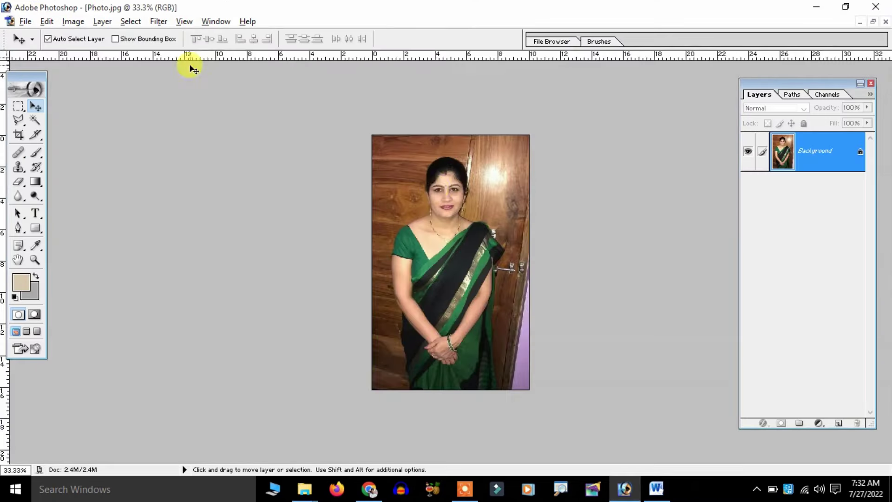
{"action": "scroll", "coordinate": [435, 194], "scroll_direction": "up", "scroll_amount": 4}
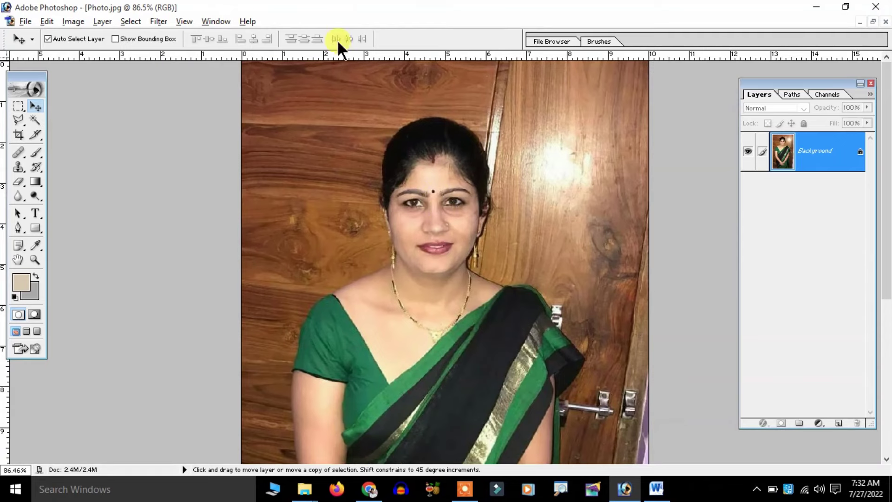
- Hide the Layers panel and display it again
{"action": "left_click", "coordinate": [216, 21]}
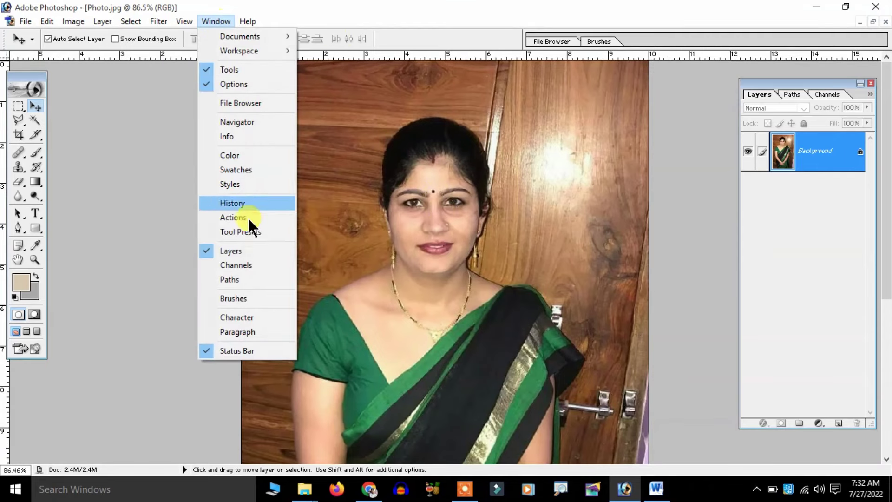
{"action": "left_click", "coordinate": [245, 251]}
{"action": "left_click", "coordinate": [199, 21]}
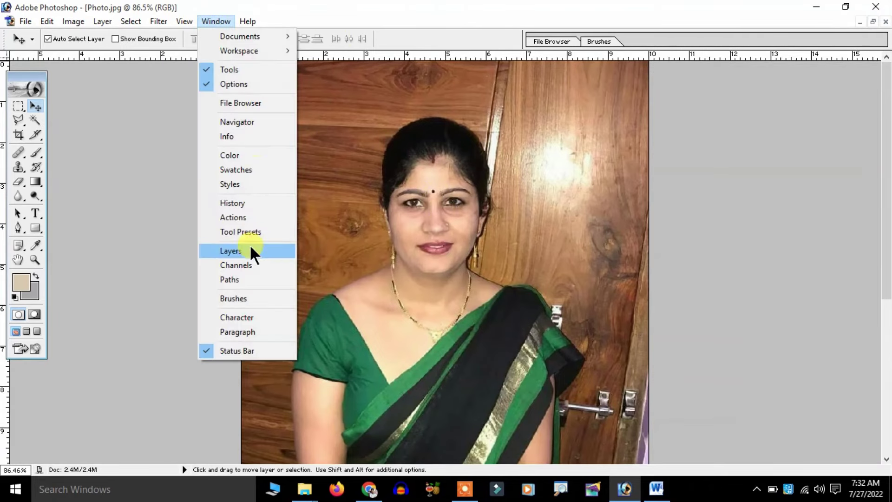
{"action": "left_click", "coordinate": [250, 249]}
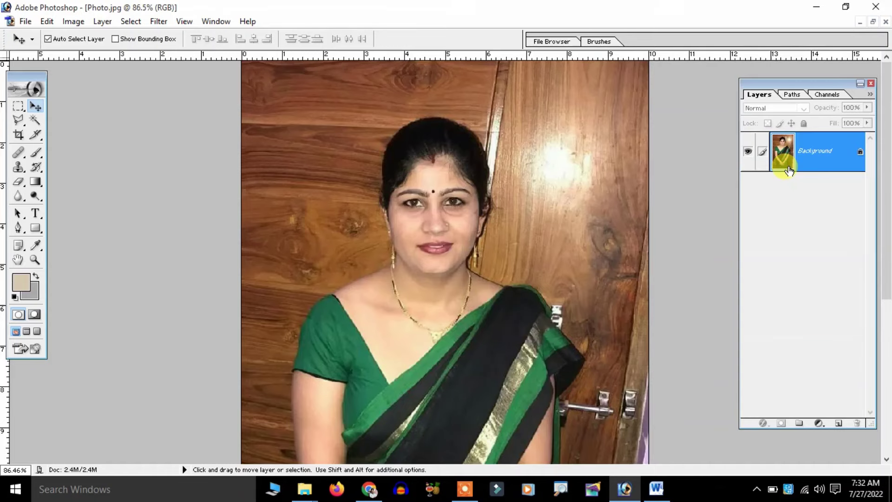
- Reset the foreground and background colours to the default black and white
{"action": "scroll", "coordinate": [574, 172], "scroll_direction": "up", "scroll_amount": 2}
{"action": "left_click_drag", "start_coordinate": [571, 175], "coordinate": [522, 269]}
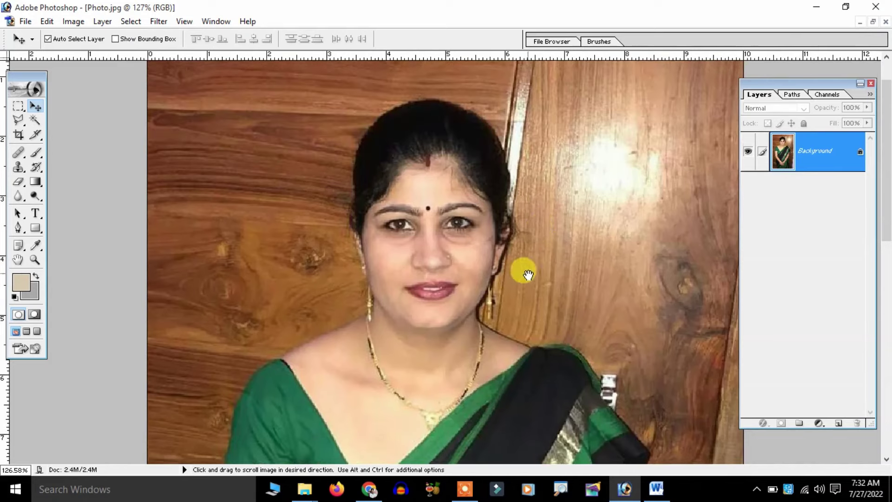
{"action": "left_click", "coordinate": [15, 297]}
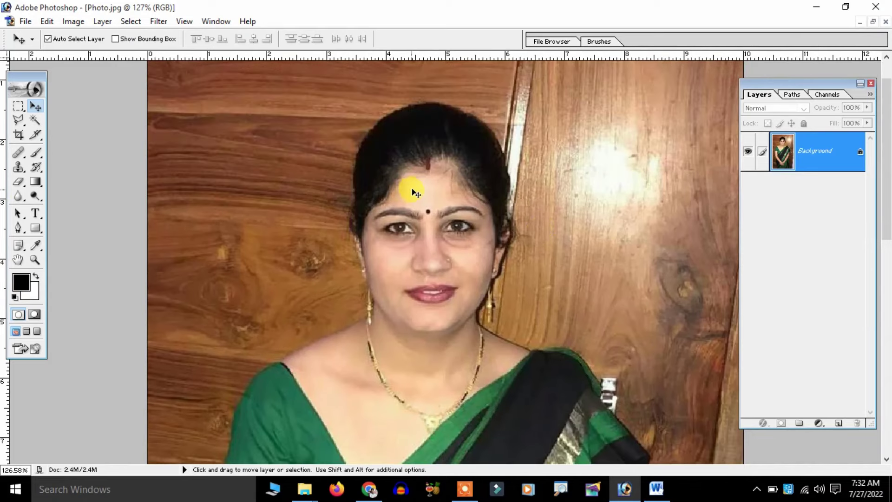
{"action": "left_click_drag", "start_coordinate": [560, 179], "coordinate": [525, 131]}
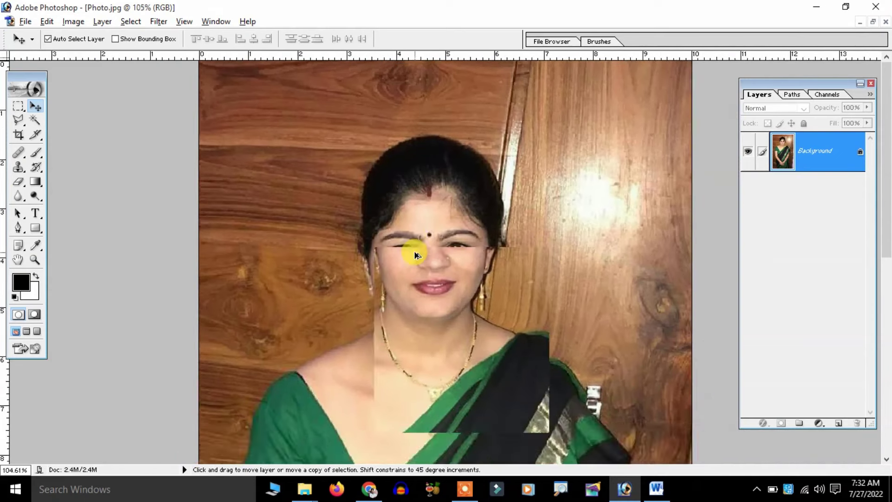
{"action": "scroll", "coordinate": [414, 252], "scroll_direction": "down", "scroll_amount": 5}
{"action": "scroll", "coordinate": [515, 144], "scroll_direction": "up", "scroll_amount": 3}
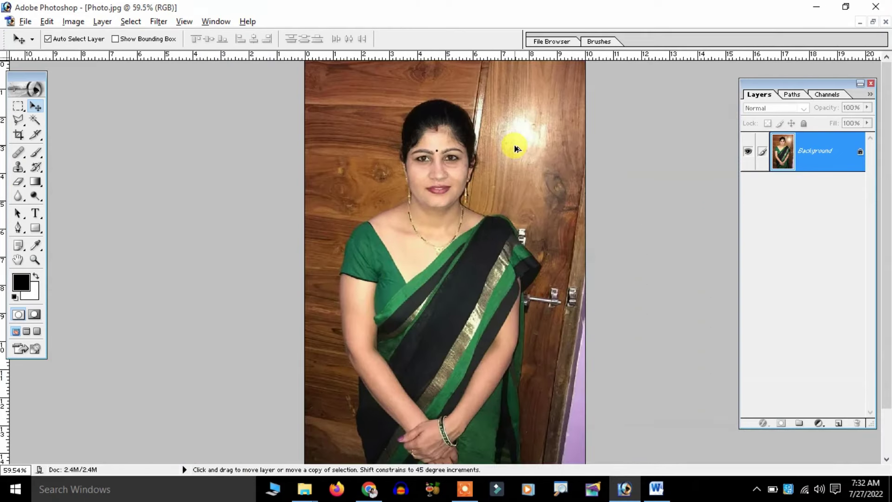
{"action": "scroll", "coordinate": [511, 146], "scroll_direction": "up", "scroll_amount": 3}
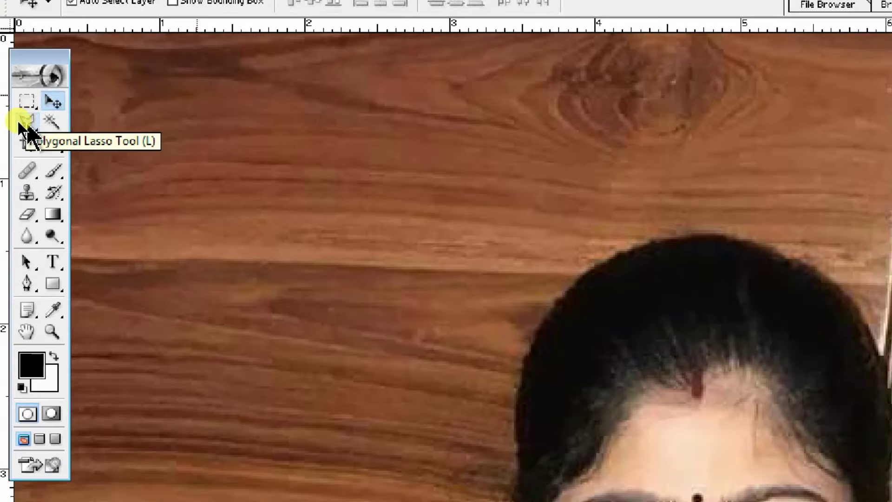
- Activate the Polygonal Lasso Tool from the lasso tool group
{"action": "left_click", "coordinate": [17, 119]}
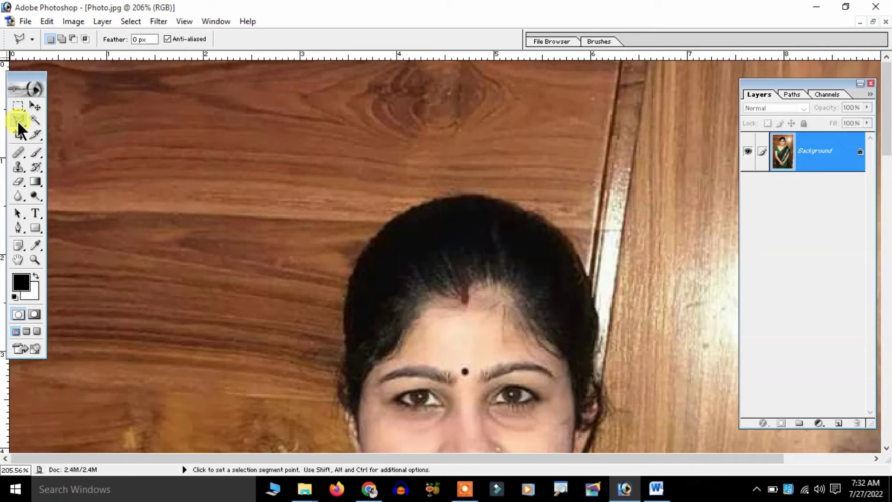
{"action": "left_click", "coordinate": [18, 121]}
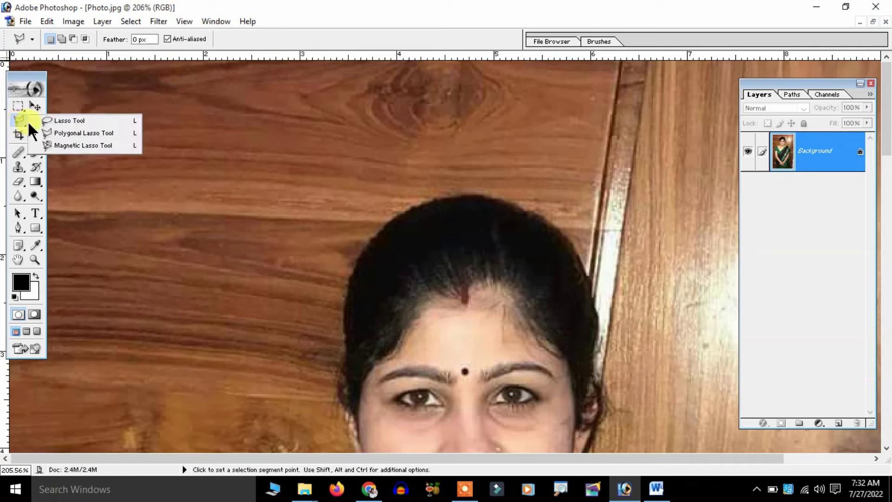
{"action": "left_click", "coordinate": [68, 132]}
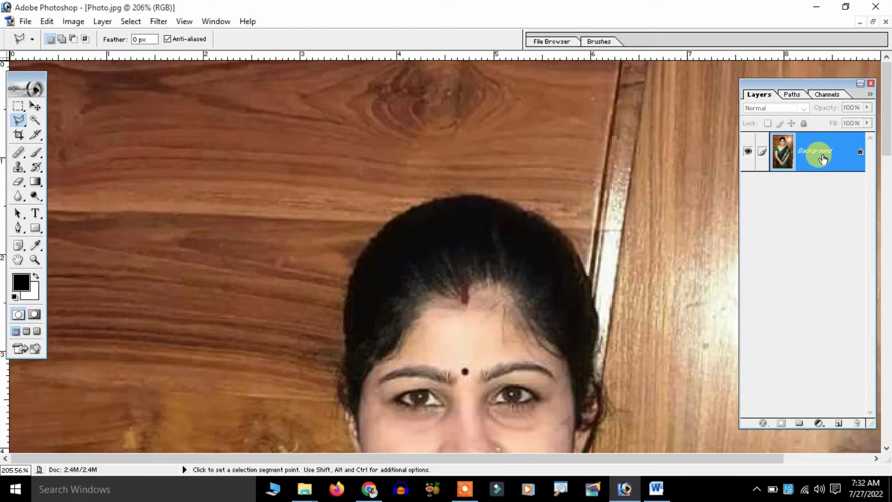
- Duplicate the Background layer and hide the original Background layer
{"action": "left_click_drag", "start_coordinate": [817, 153], "coordinate": [838, 423]}
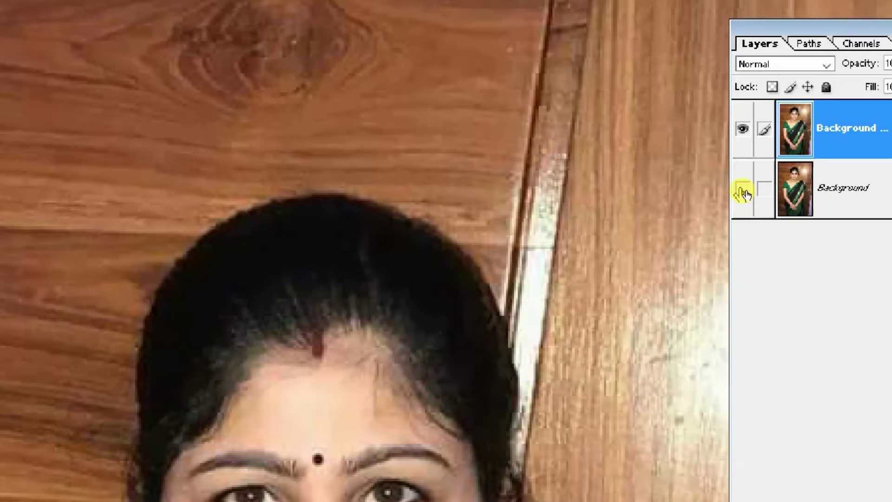
{"action": "left_click", "coordinate": [743, 190]}
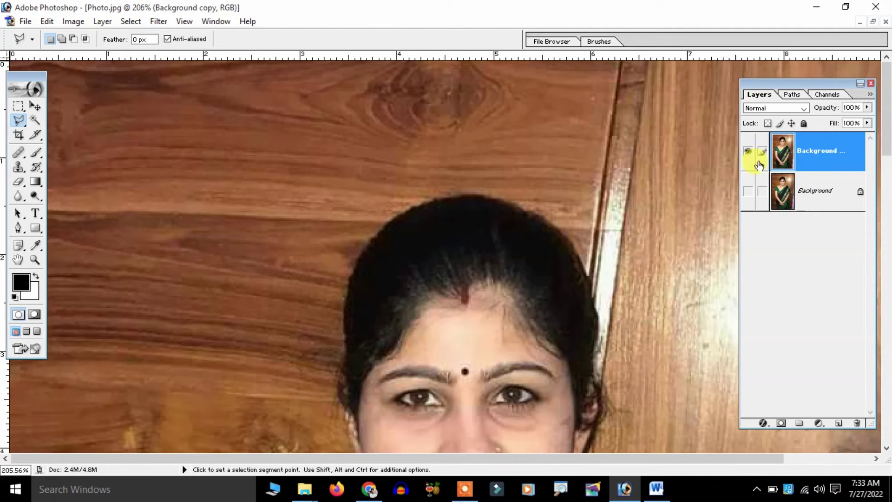
{"action": "scroll", "coordinate": [480, 111], "scroll_direction": "up", "scroll_amount": 1}
{"action": "left_click_drag", "start_coordinate": [498, 201], "coordinate": [385, 108]}
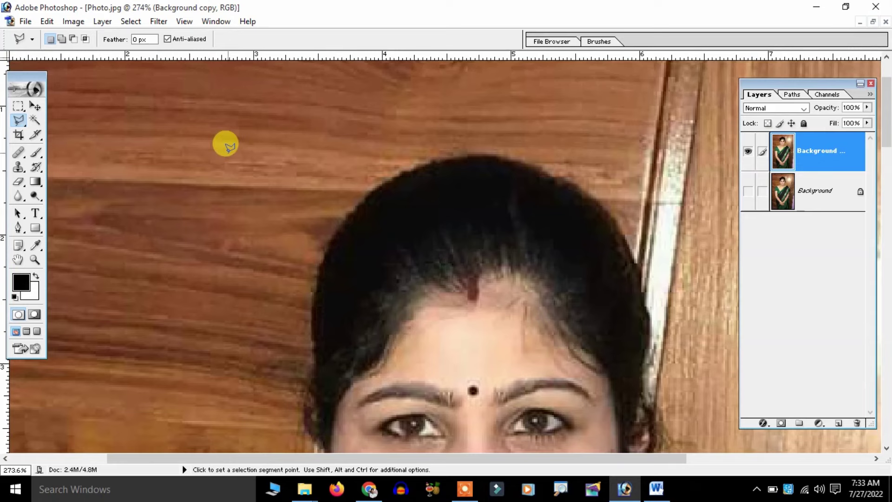
{"action": "left_click", "coordinate": [243, 153]}
{"action": "left_click", "coordinate": [386, 180]}
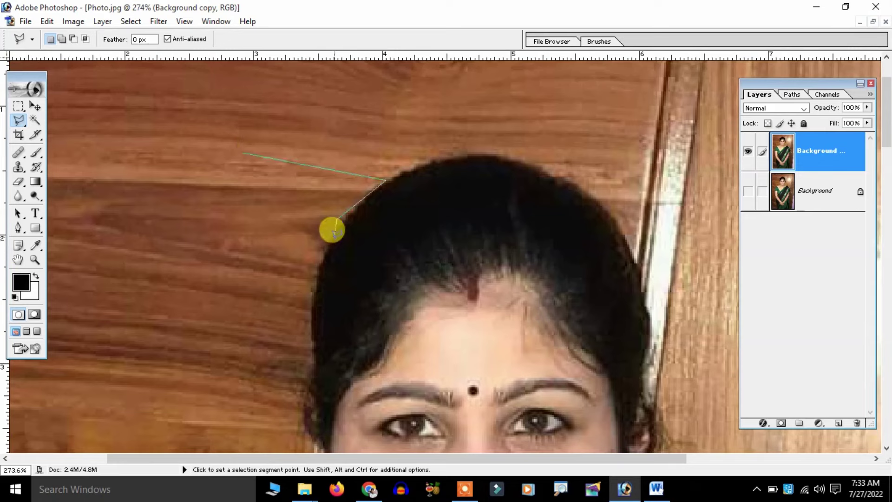
{"action": "left_click", "coordinate": [311, 246]}
{"action": "double_click", "coordinate": [194, 195]}
{"action": "key", "text": "Delete"}
{"action": "right_click", "coordinate": [346, 98]}
{"action": "left_click", "coordinate": [380, 114]}
{"action": "key", "text": "ctrl+alt+z"}
{"action": "key", "text": "ctrl+alt+z"}
{"action": "right_click", "coordinate": [381, 116]}
{"action": "left_click", "coordinate": [382, 122]}
- Lasso the wooden background along the left edge of the hair from crown to ear, delete it from the copied layer, and deselect
{"action": "key", "text": "ctrl+plus"}
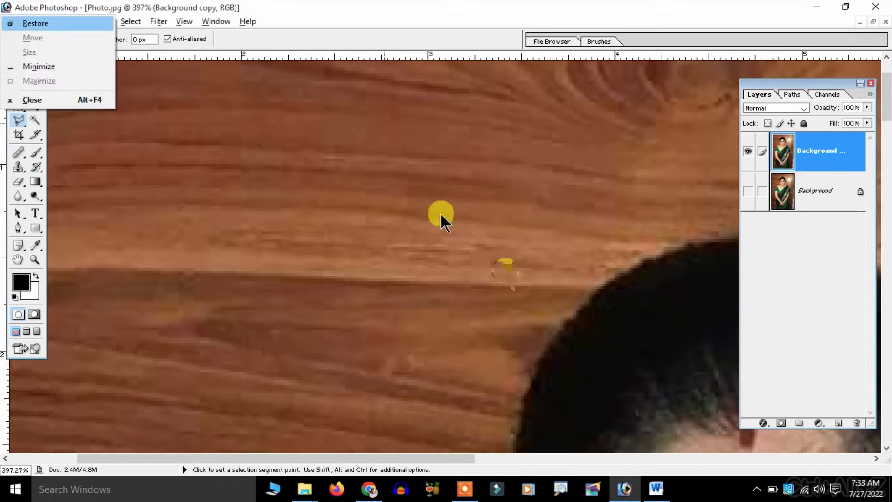
{"action": "key", "text": "ctrl+minus"}
{"action": "key", "text": "ctrl+plus"}
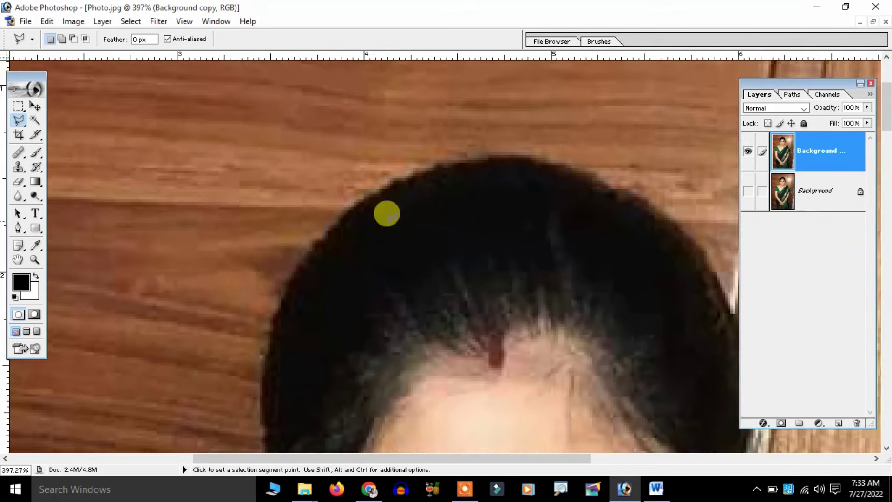
{"action": "left_click", "coordinate": [97, 102]}
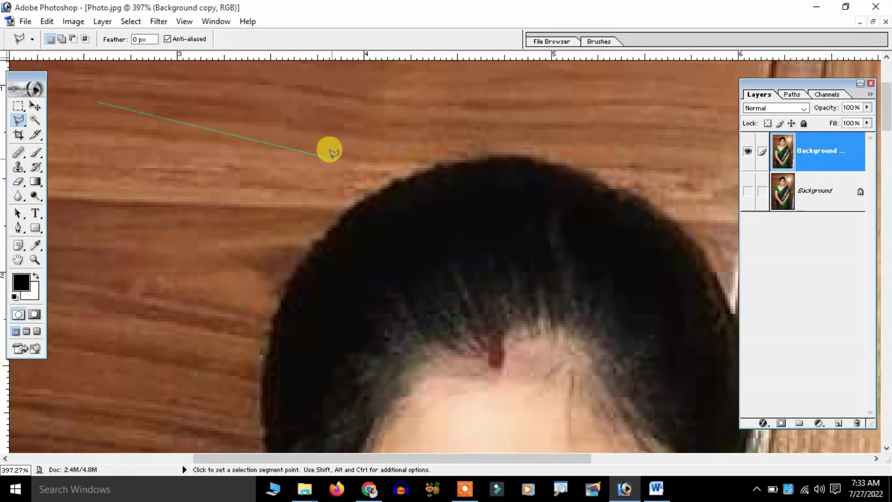
{"action": "left_click", "coordinate": [367, 192]}
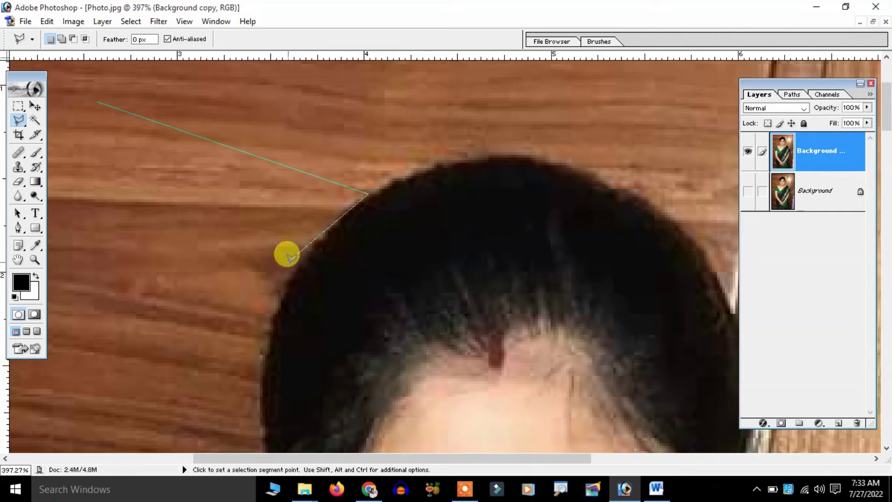
{"action": "left_click", "coordinate": [306, 254]}
{"action": "left_click", "coordinate": [278, 301]}
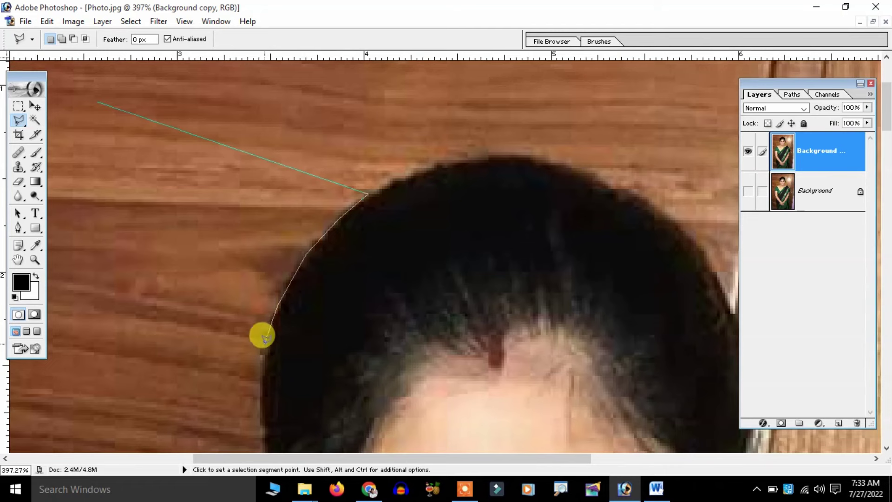
{"action": "left_click", "coordinate": [262, 354]}
{"action": "left_click_drag", "start_coordinate": [261, 353], "coordinate": [349, 154]}
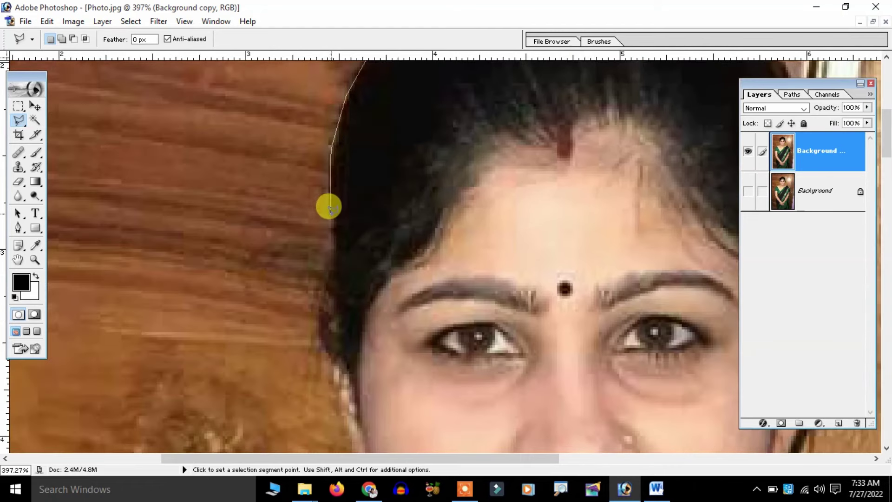
{"action": "left_click", "coordinate": [330, 257]}
{"action": "left_click", "coordinate": [321, 304]}
{"action": "left_click", "coordinate": [322, 341]}
{"action": "left_click", "coordinate": [334, 361]}
{"action": "left_click_drag", "start_coordinate": [369, 303], "coordinate": [386, 165]}
{"action": "left_click", "coordinate": [364, 293]}
{"action": "left_click", "coordinate": [256, 294]}
{"action": "left_click", "coordinate": [67, 167]}
{"action": "left_click_drag", "start_coordinate": [69, 140], "coordinate": [131, 332]}
{"action": "left_click_drag", "start_coordinate": [98, 128], "coordinate": [100, 199]}
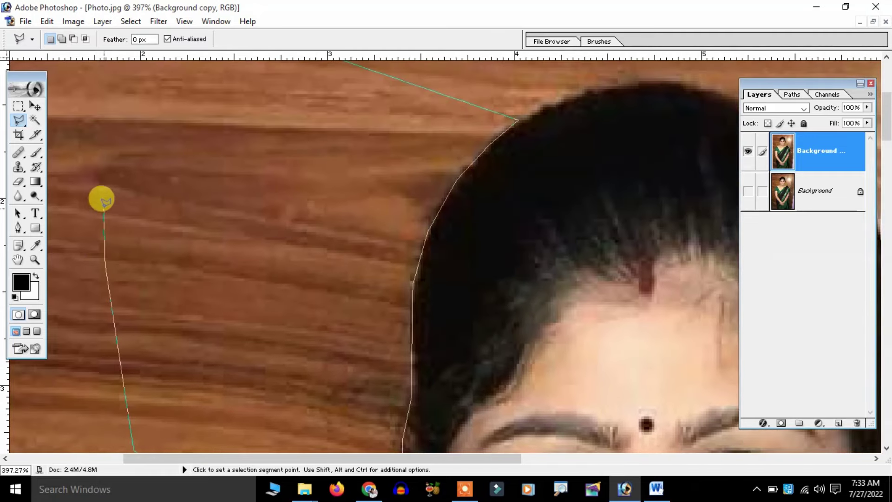
{"action": "double_click", "coordinate": [103, 199]}
{"action": "key", "text": "Delete"}
{"action": "right_click", "coordinate": [230, 145]}
{"action": "left_click", "coordinate": [237, 156]}
- Trace a polygonal selection of the wooden background from the deleted area down past the left ear and earring and along the shoulder
{"action": "left_click_drag", "start_coordinate": [347, 184], "coordinate": [358, 35]}
{"action": "left_click", "coordinate": [203, 237]}
{"action": "left_click", "coordinate": [274, 162]}
{"action": "left_click", "coordinate": [346, 154]}
{"action": "left_click", "coordinate": [447, 170]}
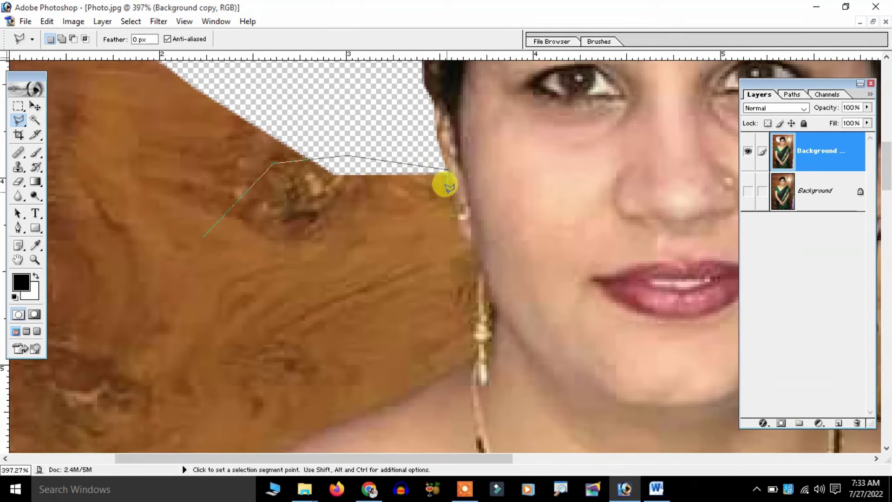
{"action": "left_click", "coordinate": [460, 233]}
{"action": "left_click", "coordinate": [469, 247]}
{"action": "left_click", "coordinate": [481, 281]}
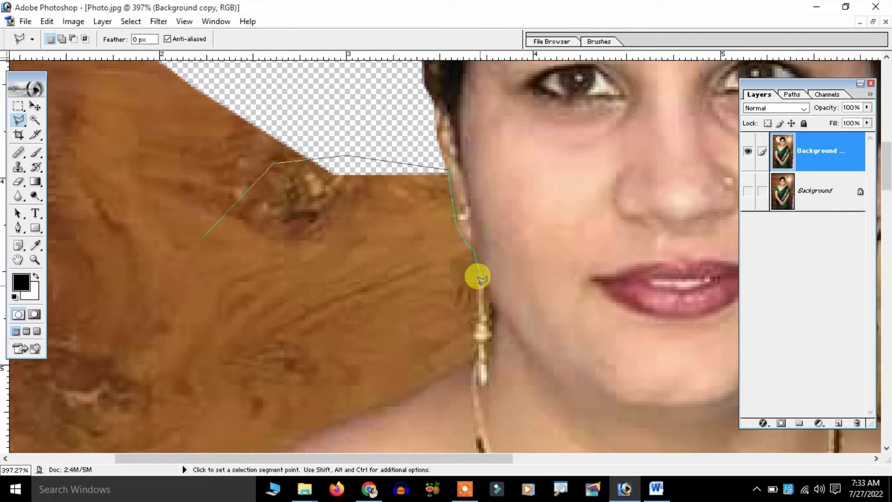
{"action": "left_click", "coordinate": [474, 334]}
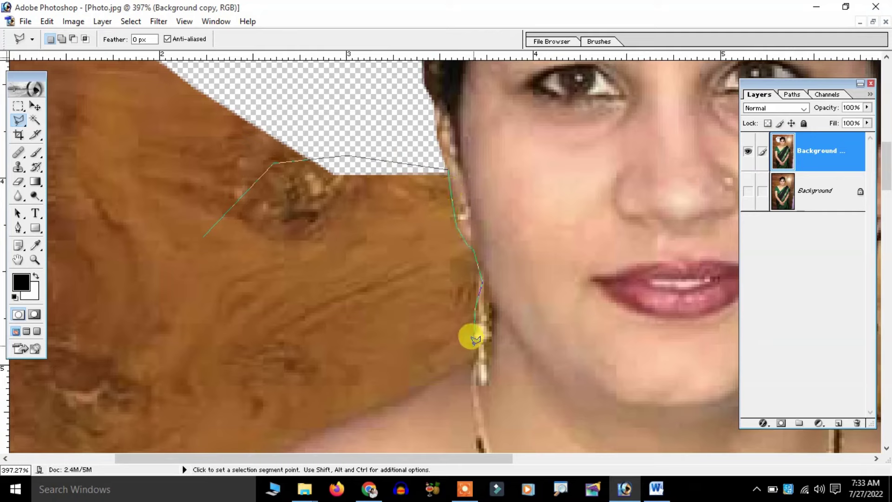
{"action": "left_click", "coordinate": [469, 364]}
{"action": "left_click_drag", "start_coordinate": [369, 404], "coordinate": [402, 201]}
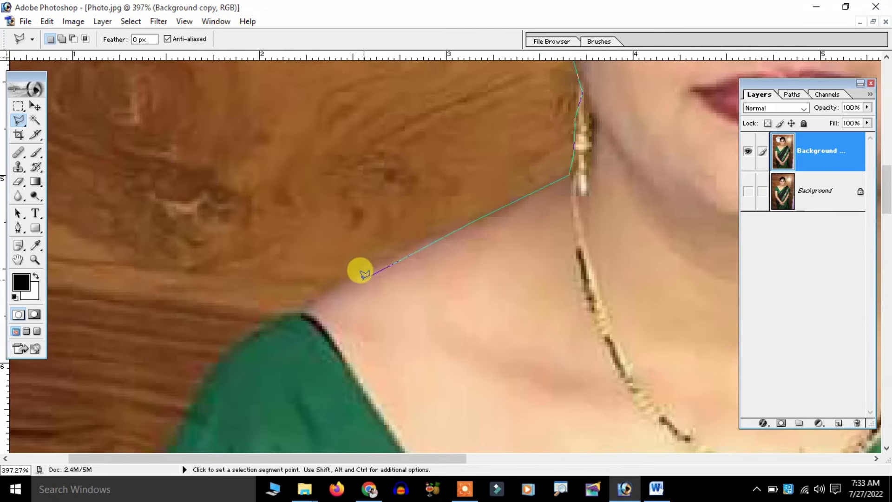
- Set the Crop tool to a width of 1.3 in, a height of 1.5 in and a resolution of 200 pixels/inch
{"action": "scroll", "coordinate": [344, 278], "scroll_direction": "down", "scroll_amount": 5}
{"action": "scroll", "coordinate": [575, 257], "scroll_direction": "up", "scroll_amount": 5}
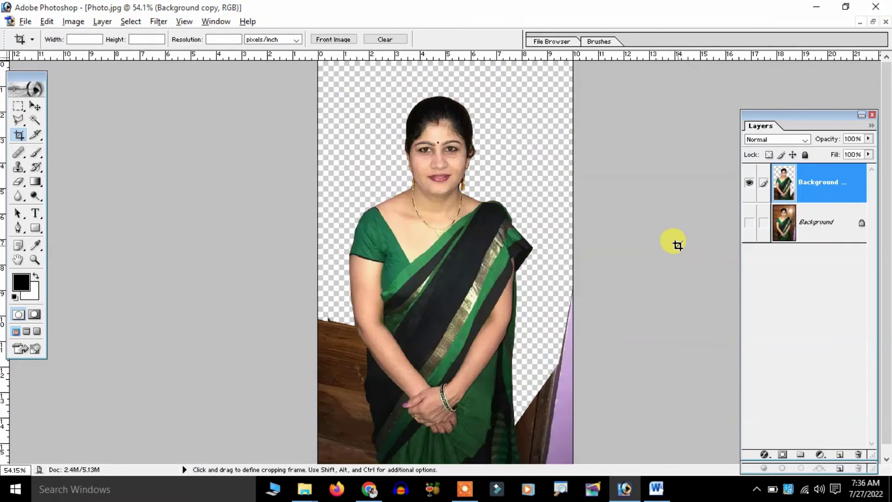
{"action": "scroll", "coordinate": [676, 242], "scroll_direction": "up", "scroll_amount": 1}
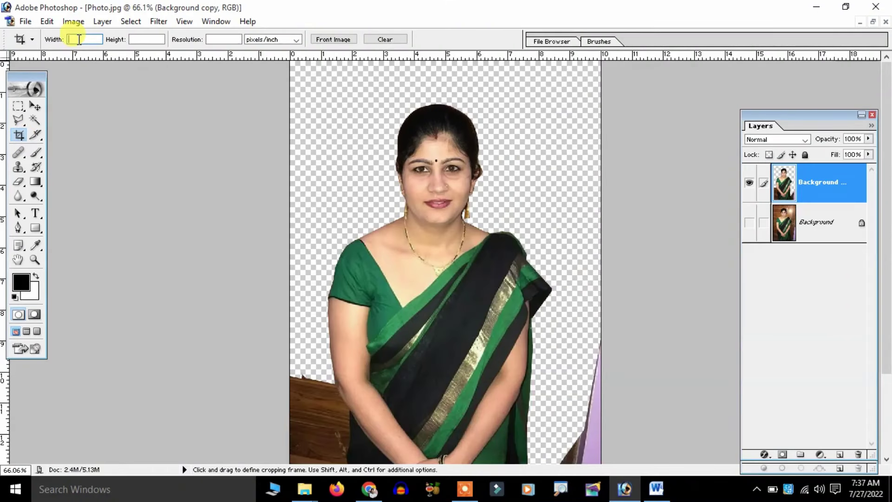
{"action": "left_click", "coordinate": [78, 41]}
{"action": "type", "text": "1.3"}
{"action": "type", "text": "1.5"}
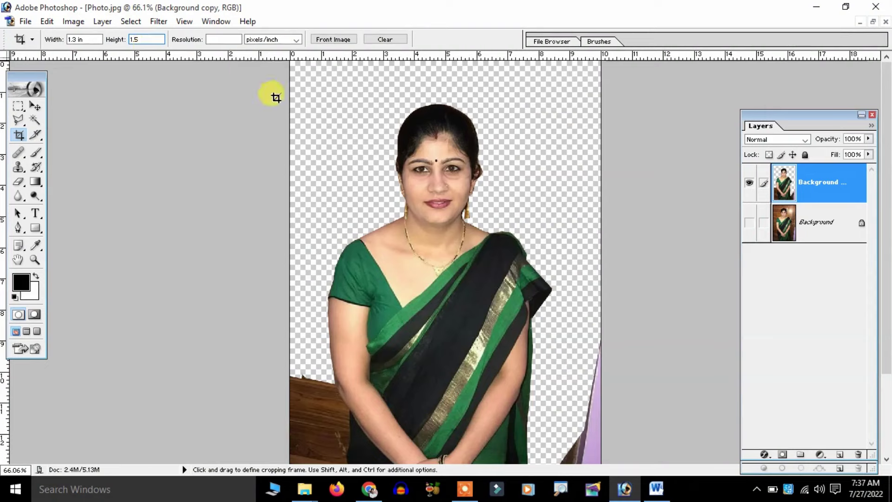
{"action": "left_click", "coordinate": [220, 38]}
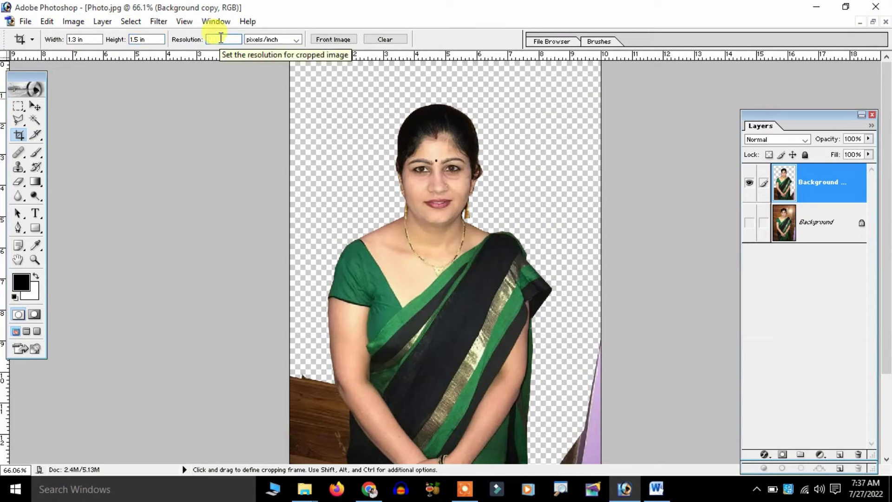
{"action": "type", "text": "200"}
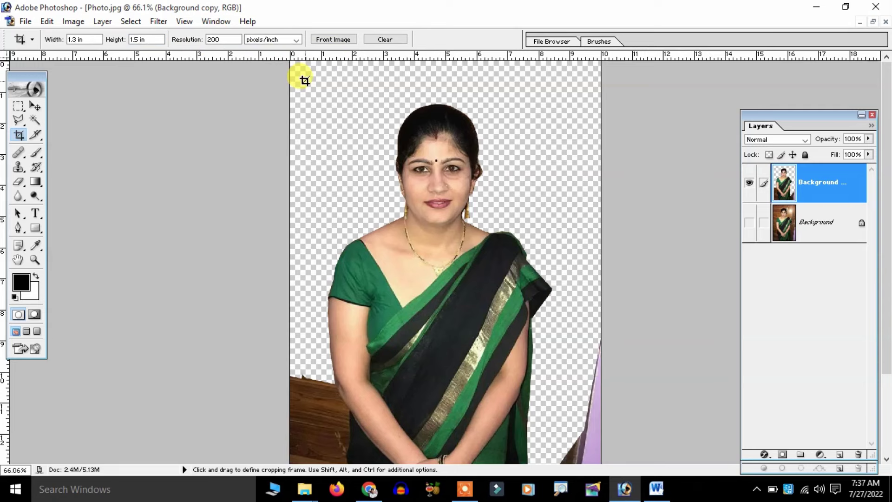
- Crop the photo to a centered frame around the woman, from just above her head down to her elbows
{"action": "left_click_drag", "start_coordinate": [308, 85], "coordinate": [557, 372]}
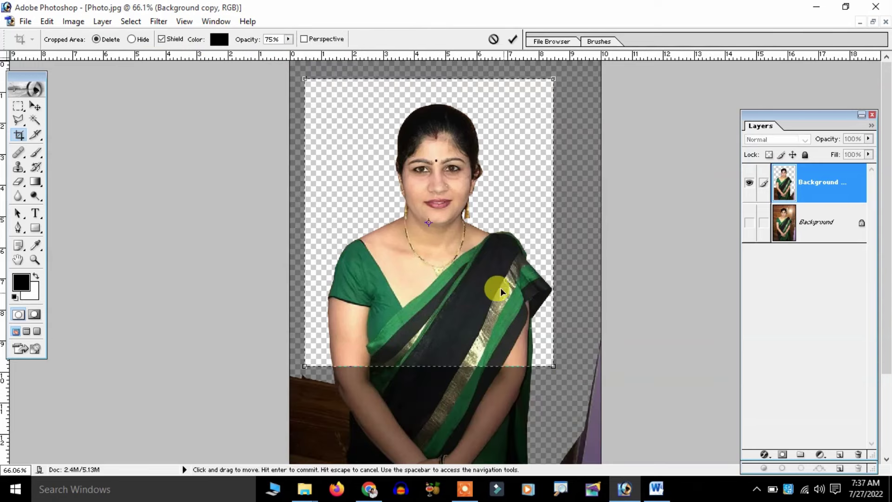
{"action": "left_click_drag", "start_coordinate": [491, 273], "coordinate": [499, 277]}
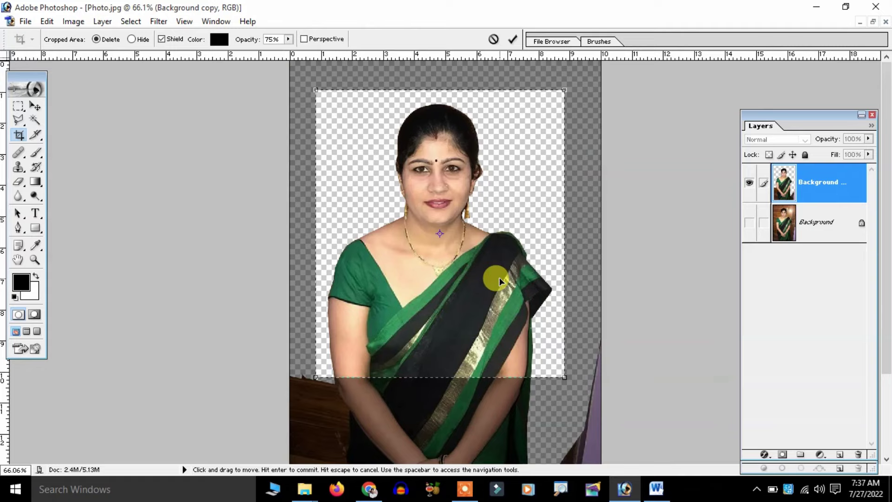
{"action": "left_click_drag", "start_coordinate": [499, 277], "coordinate": [499, 271]}
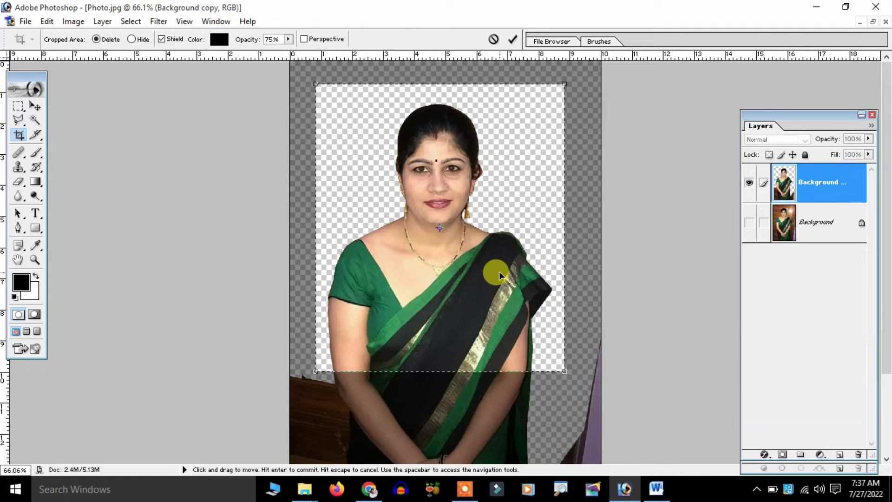
{"action": "key", "text": "Return"}
{"action": "key", "text": "ctrl+plus"}
{"action": "key", "text": "ctrl+0"}
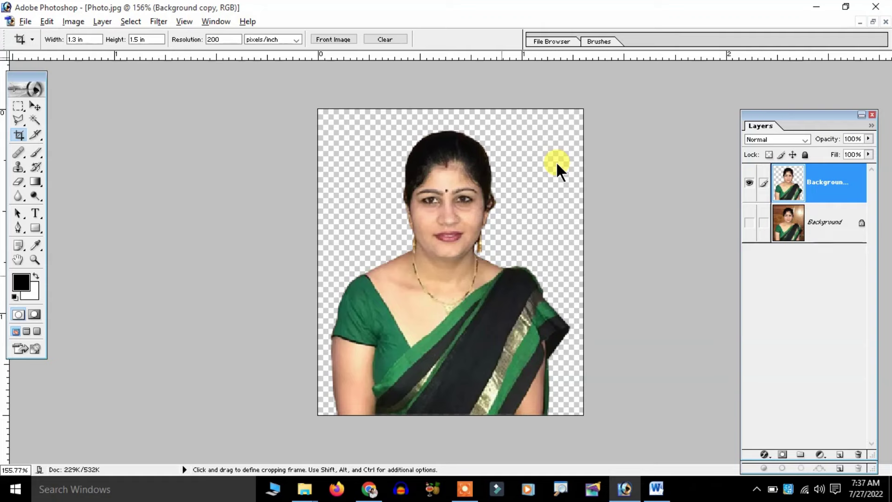
- Add a Solid Color fill layer in light blue, 7DDFFF
{"action": "left_click_drag", "start_coordinate": [845, 114], "coordinate": [858, 81]}
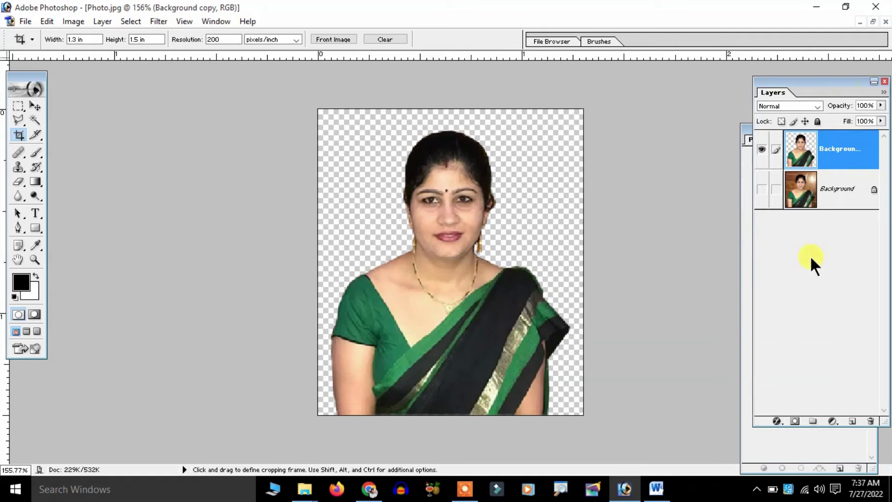
{"action": "left_click", "coordinate": [832, 422]}
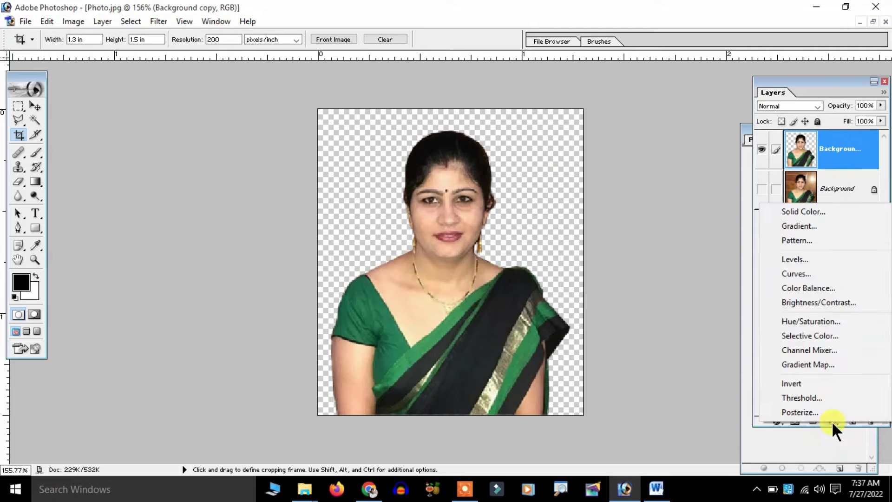
{"action": "left_click", "coordinate": [840, 216]}
{"action": "left_click", "coordinate": [630, 180]}
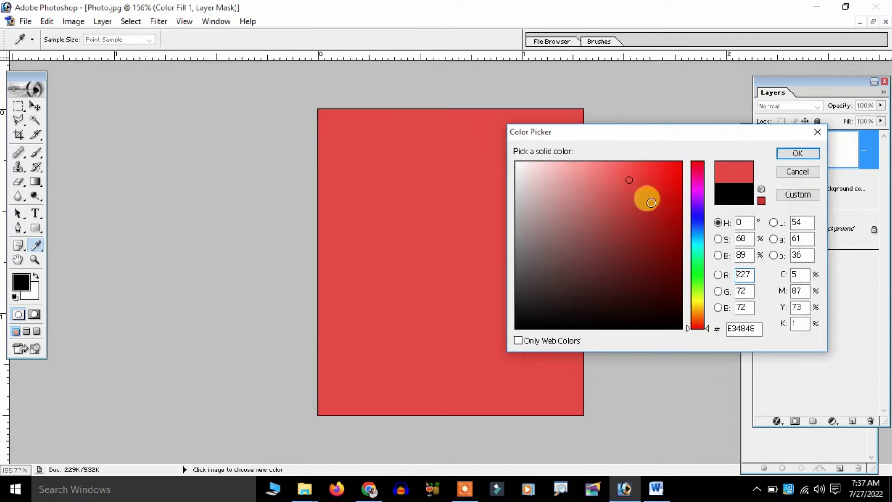
{"action": "left_click", "coordinate": [697, 239]}
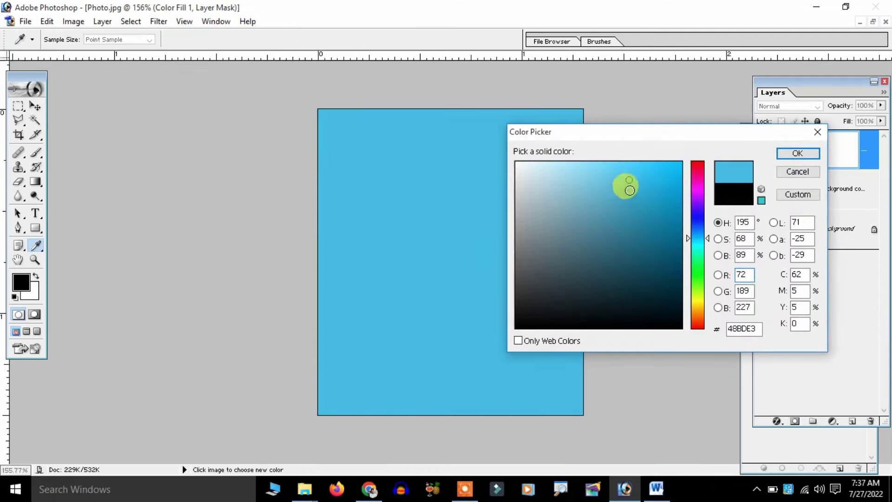
{"action": "left_click", "coordinate": [600, 163]}
{"action": "left_click", "coordinate": [797, 153]}
{"action": "key", "text": "c"}
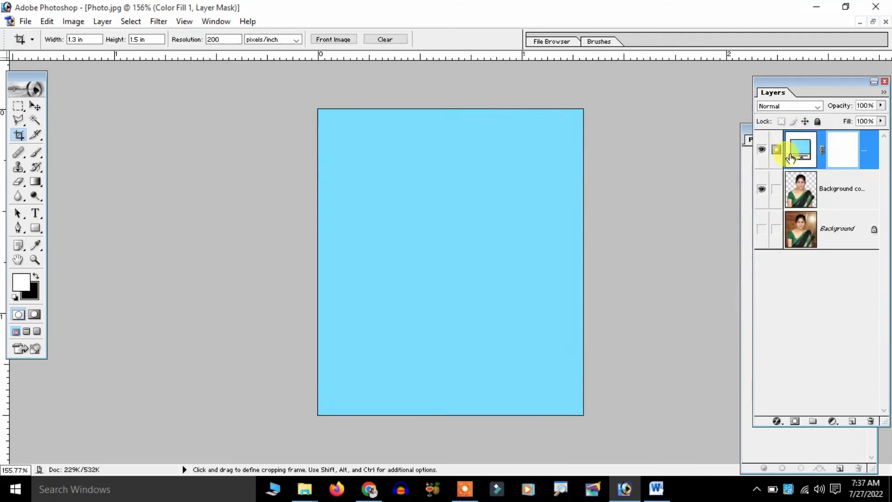
- Move the Background copy layer above the color fill layer and activate the Move tool
{"action": "left_click", "coordinate": [833, 189]}
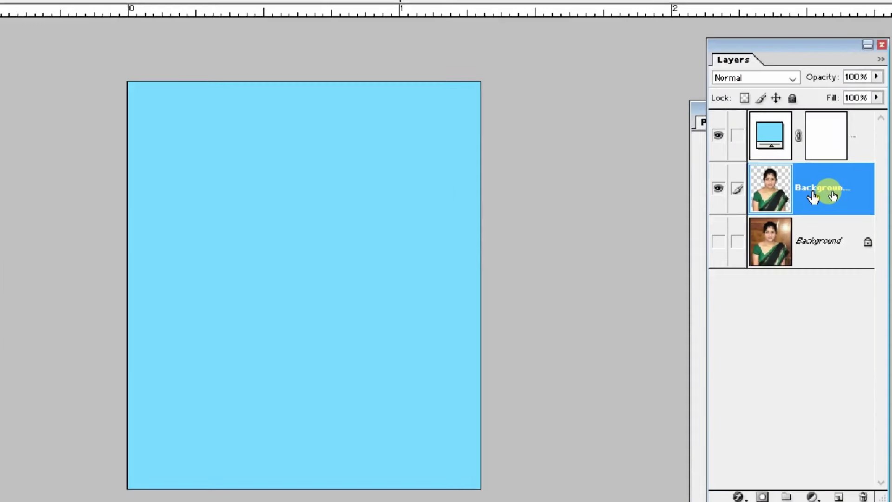
{"action": "left_click_drag", "start_coordinate": [834, 189], "coordinate": [827, 131]}
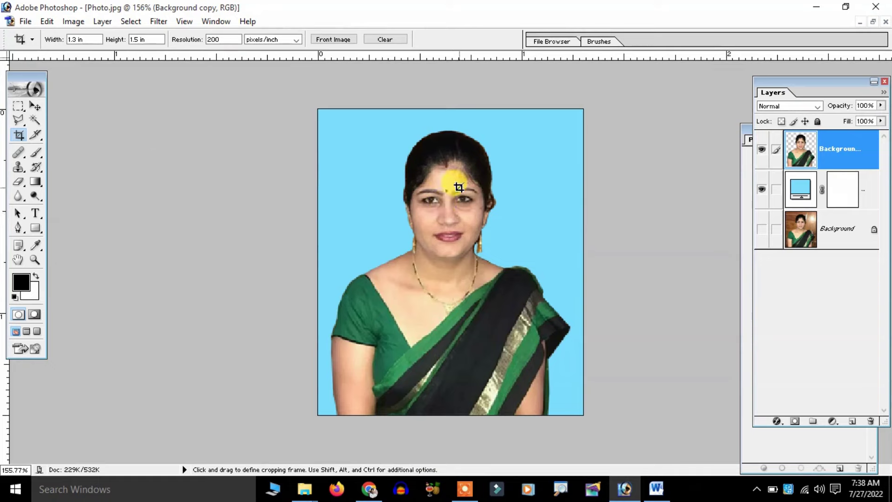
{"action": "left_click", "coordinate": [34, 107]}
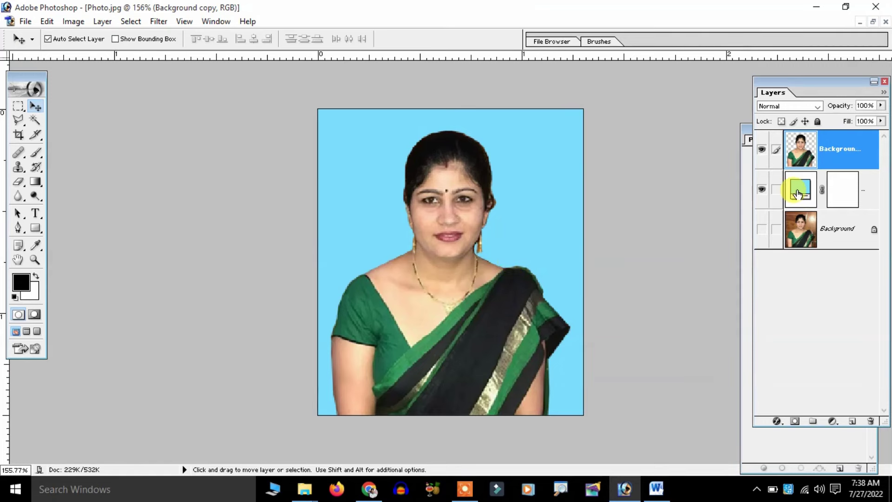
- Try blue and magenta shades on the color fill layer and set its color to magenta DD22EE
{"action": "double_click", "coordinate": [798, 194]}
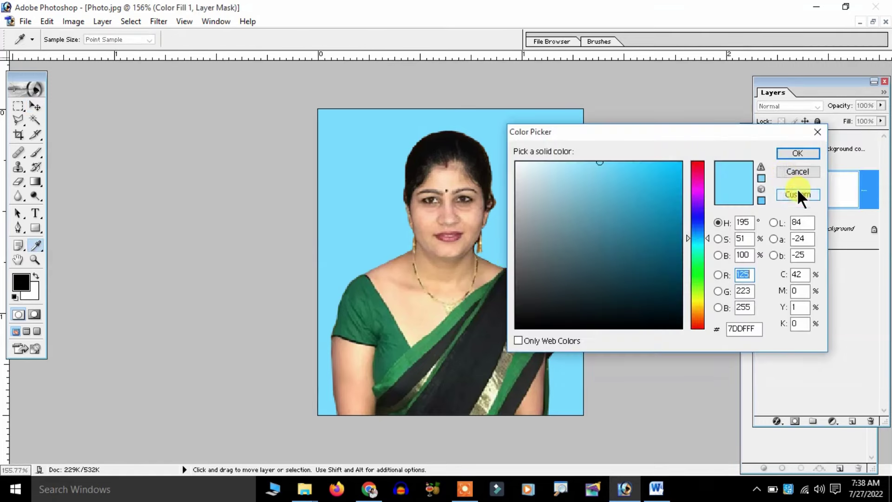
{"action": "left_click_drag", "start_coordinate": [669, 128], "coordinate": [686, 113]}
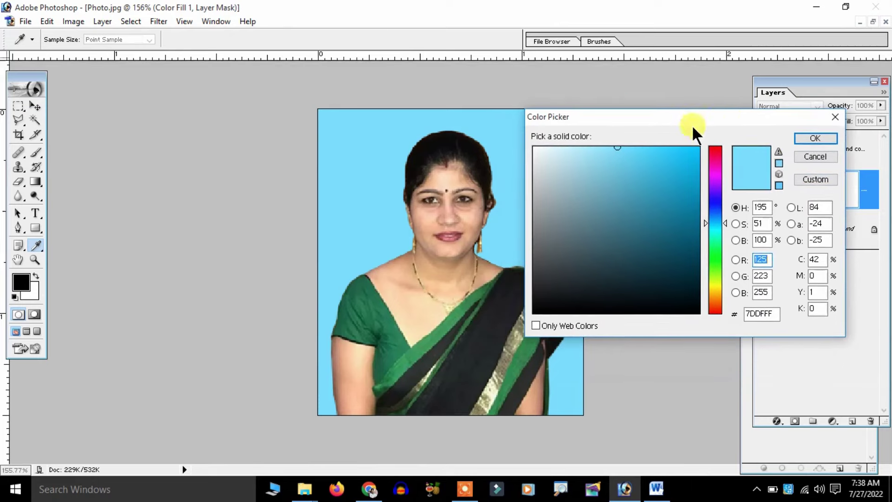
{"action": "left_click", "coordinate": [715, 216]}
{"action": "left_click", "coordinate": [683, 171]}
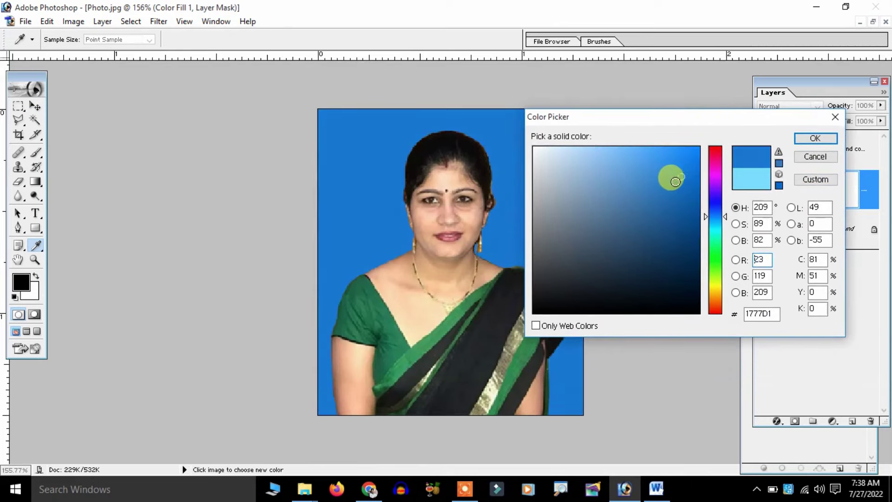
{"action": "left_click", "coordinate": [635, 147]}
{"action": "left_click", "coordinate": [716, 177]}
{"action": "left_click", "coordinate": [659, 170]}
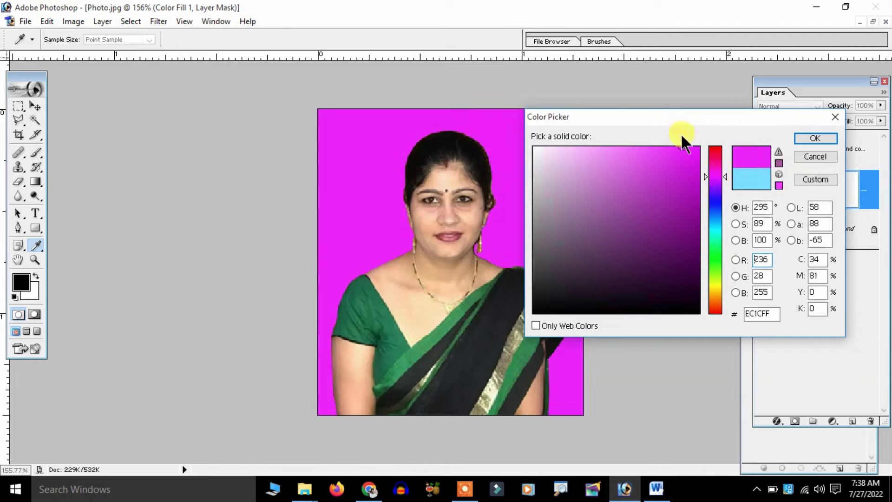
{"action": "left_click", "coordinate": [660, 147]}
{"action": "left_click", "coordinate": [670, 151]}
{"action": "left_click", "coordinate": [678, 182]}
{"action": "left_click", "coordinate": [668, 162]}
{"action": "left_click", "coordinate": [661, 155]}
{"action": "left_click", "coordinate": [676, 158]}
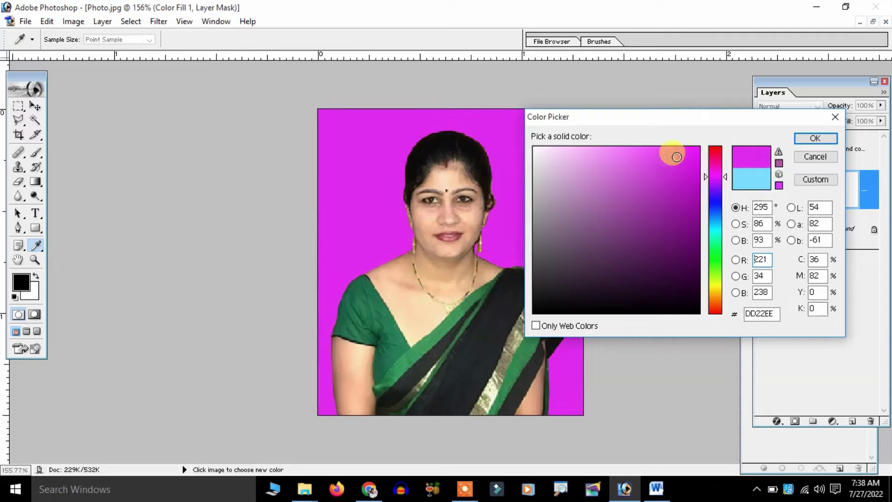
{"action": "left_click", "coordinate": [802, 138]}
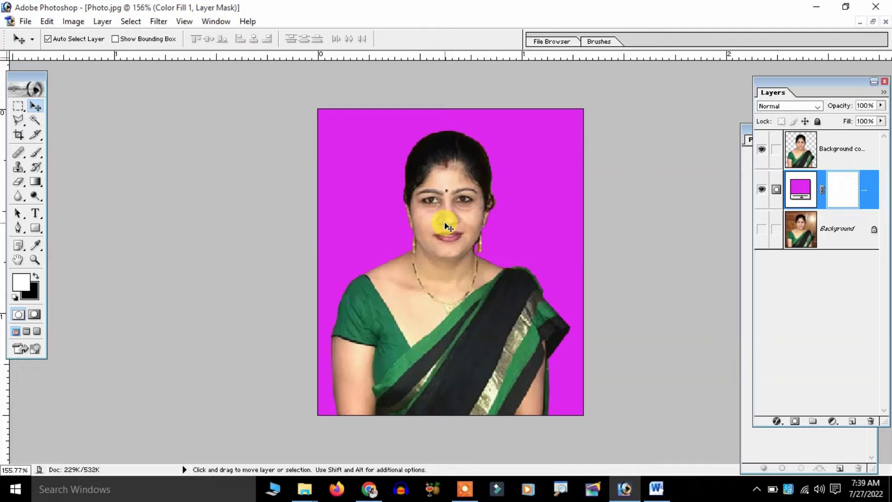
- Brighten the Background copy layer with Curves, raising an RGB midpoint from input 115 to output 136
{"action": "left_click", "coordinate": [439, 196]}
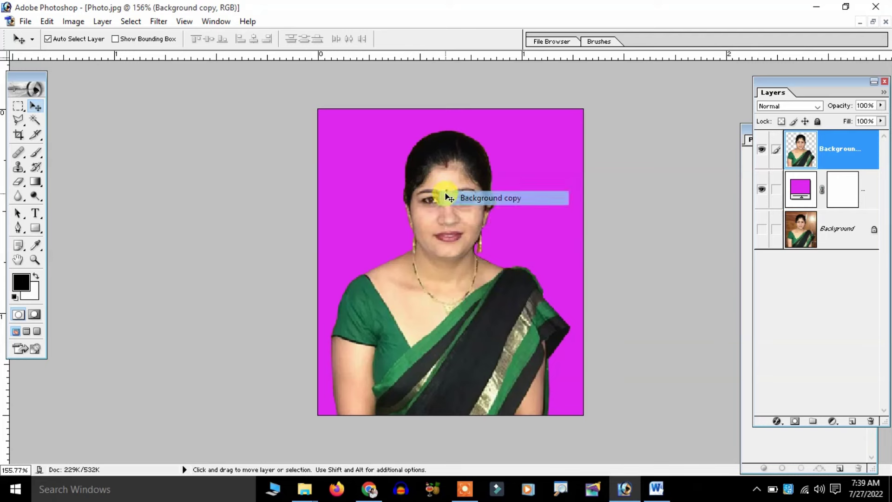
{"action": "left_click", "coordinate": [844, 155]}
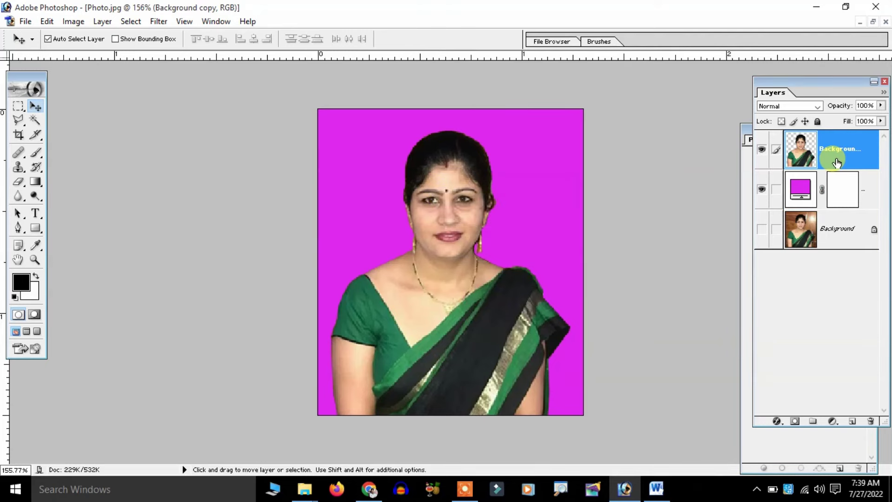
{"action": "key", "text": "ctrl+m"}
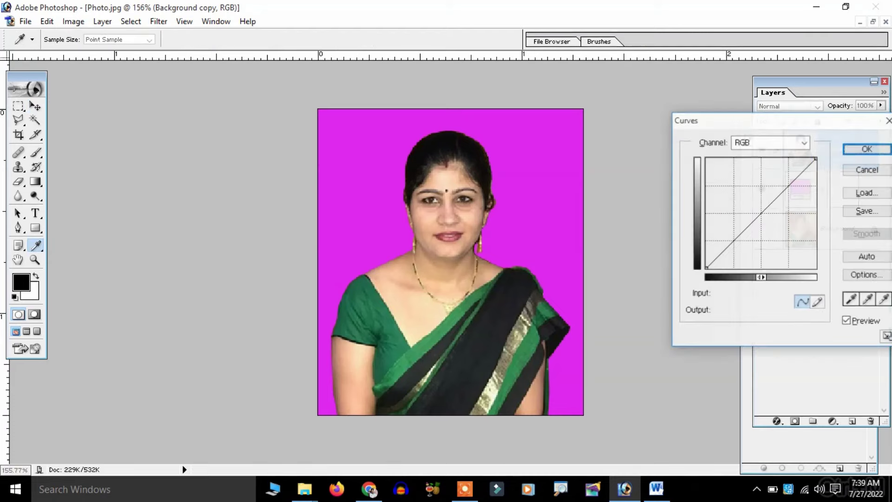
{"action": "left_click_drag", "start_coordinate": [756, 219], "coordinate": [756, 210]}
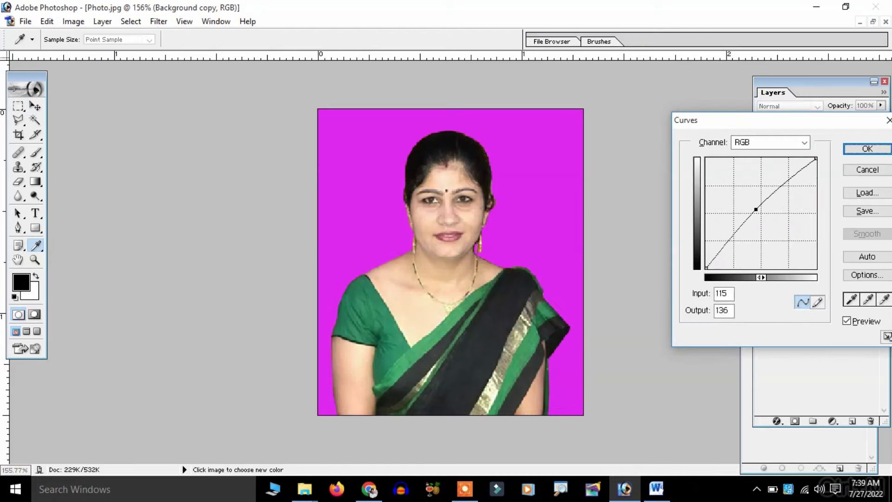
{"action": "key", "text": "v"}
{"action": "left_click", "coordinate": [867, 148]}
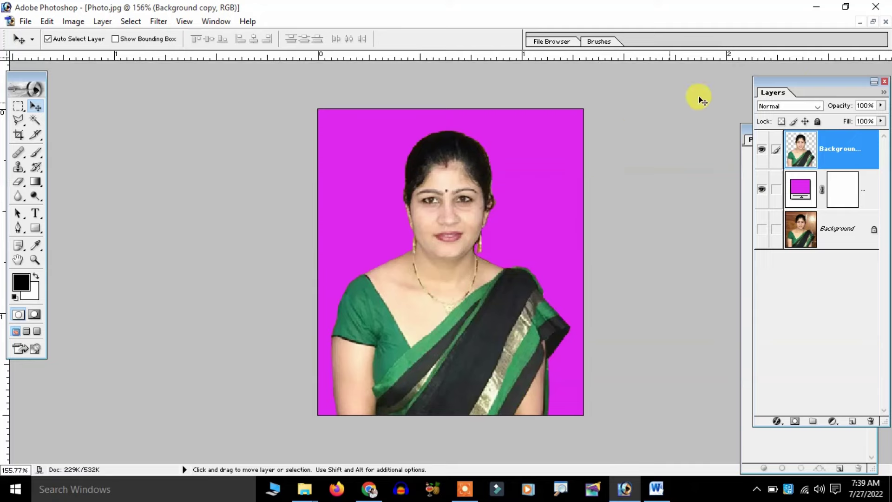
{"action": "left_click", "coordinate": [101, 19]}
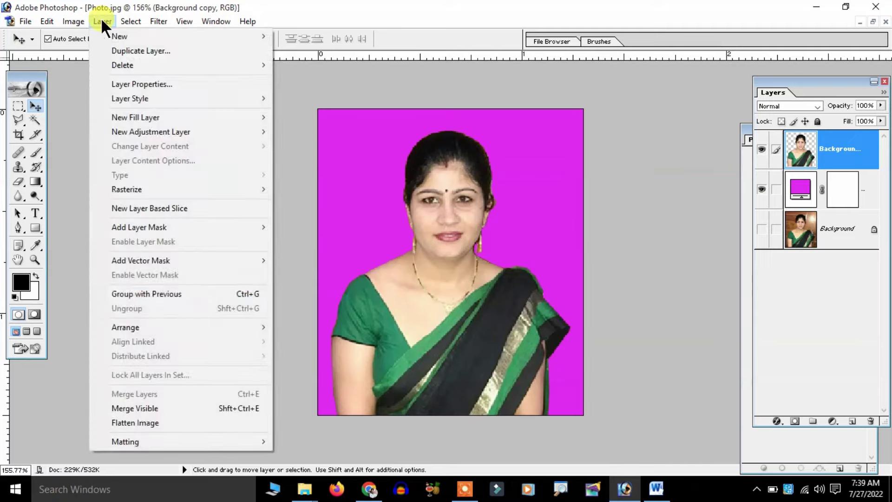
{"action": "left_click", "coordinate": [133, 422]}
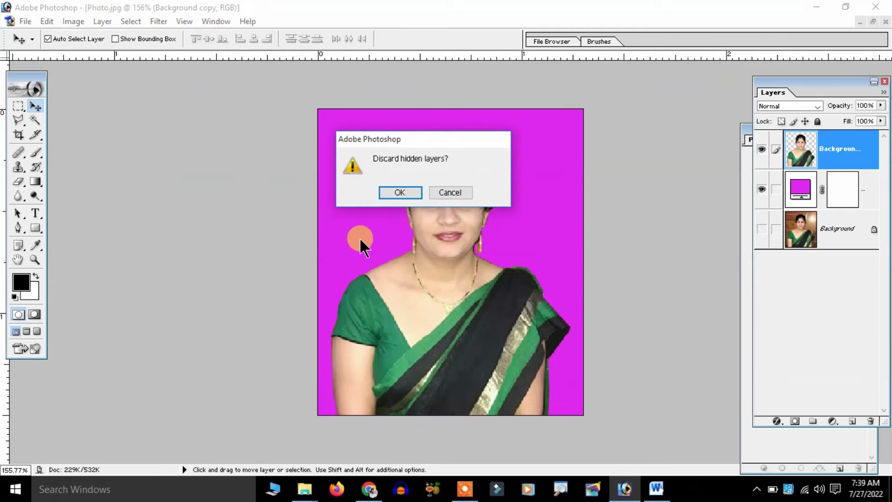
{"action": "left_click", "coordinate": [455, 191]}
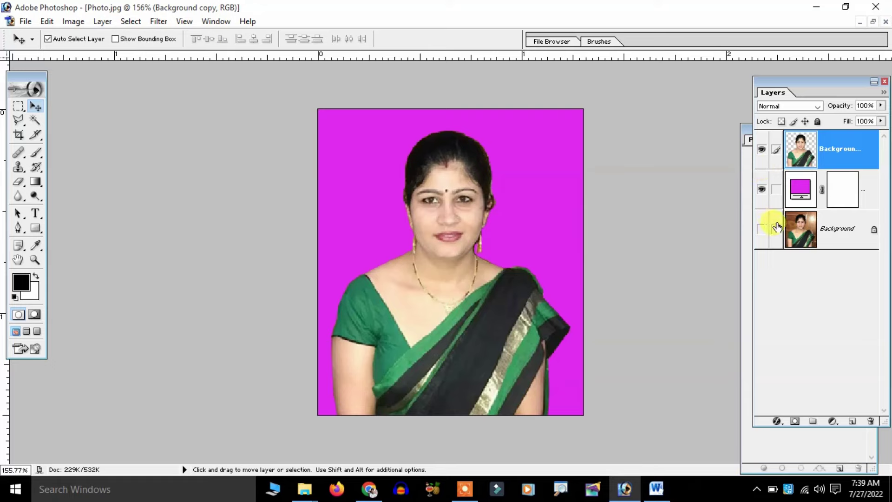
- Create a layer set, put the Background copy and color fill layers into it, and collapse the set
{"action": "left_click", "coordinate": [812, 421]}
{"action": "double_click", "coordinate": [808, 136]}
{"action": "left_click_drag", "start_coordinate": [801, 163], "coordinate": [802, 135]}
{"action": "left_click", "coordinate": [789, 136]}
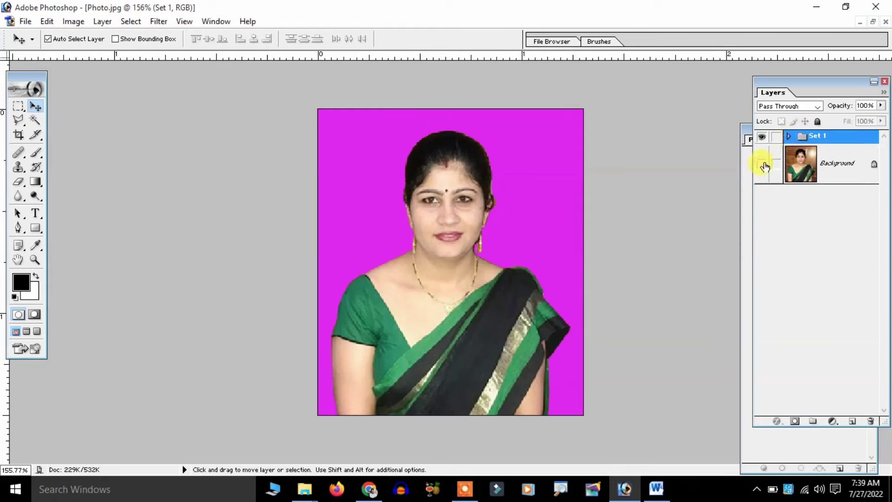
- Show the original Background layer and toggle the layer set off and on to compare both versions
{"action": "left_click", "coordinate": [762, 137]}
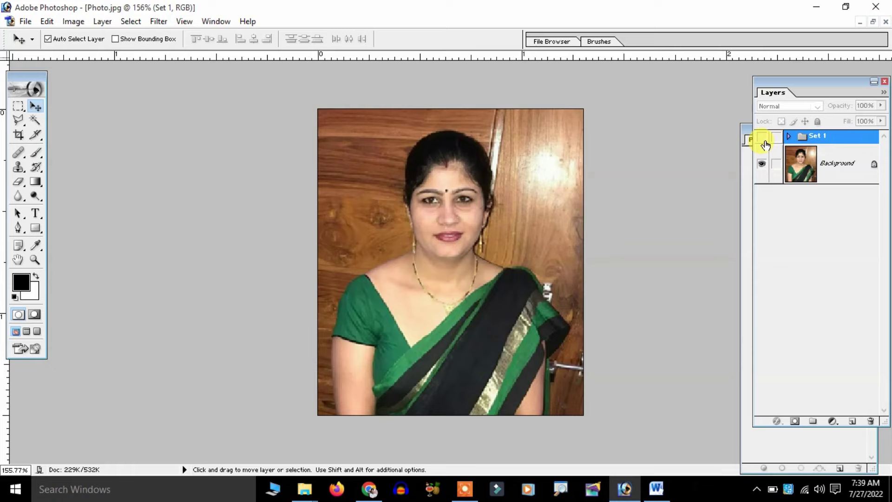
{"action": "left_click", "coordinate": [762, 137]}
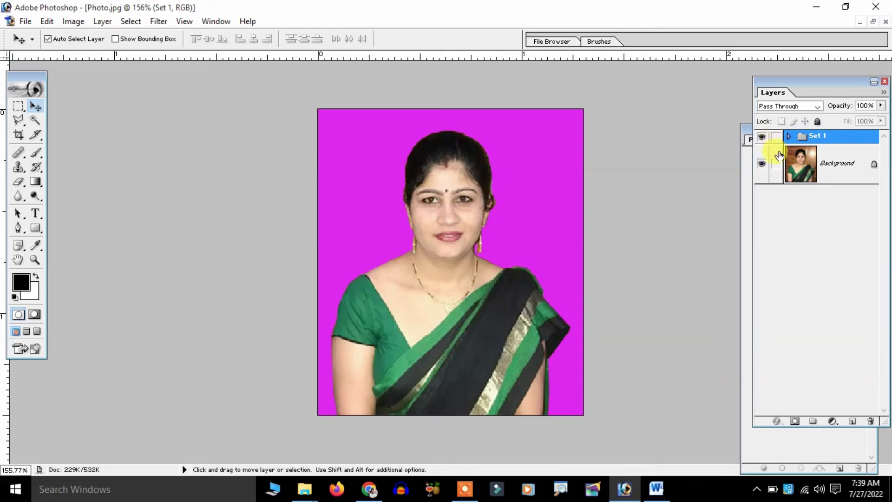
{"action": "left_click", "coordinate": [98, 22]}
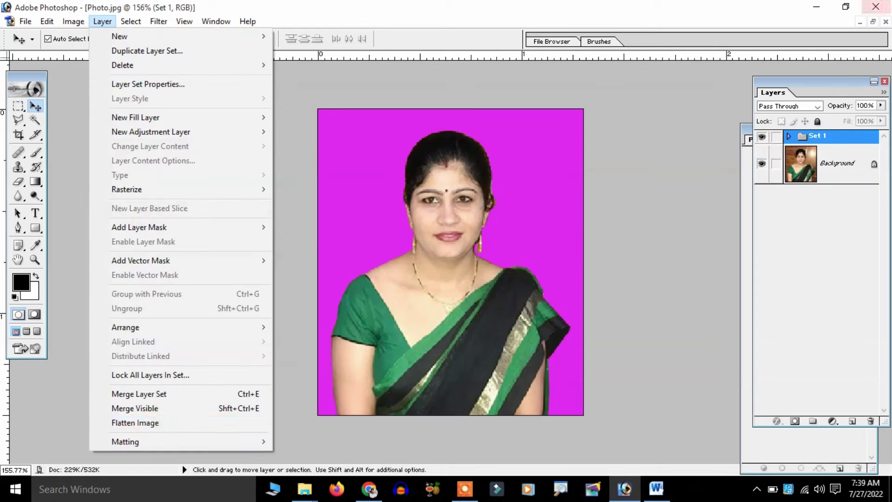
{"action": "left_click", "coordinate": [869, 34]}
- Duplicate the layered image as Photo copy and maximize the copy's window
{"action": "left_click", "coordinate": [873, 22]}
{"action": "right_click", "coordinate": [105, 64]}
{"action": "left_click", "coordinate": [144, 71]}
{"action": "left_click", "coordinate": [541, 233]}
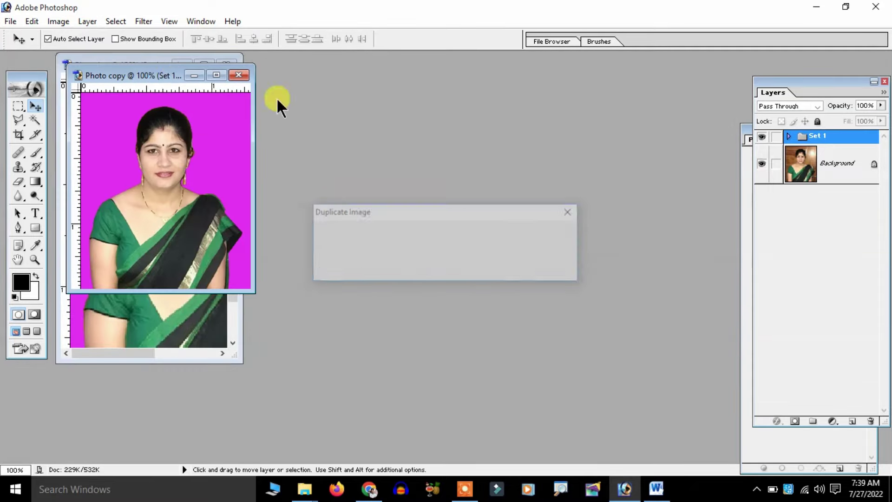
{"action": "left_click", "coordinate": [222, 78]}
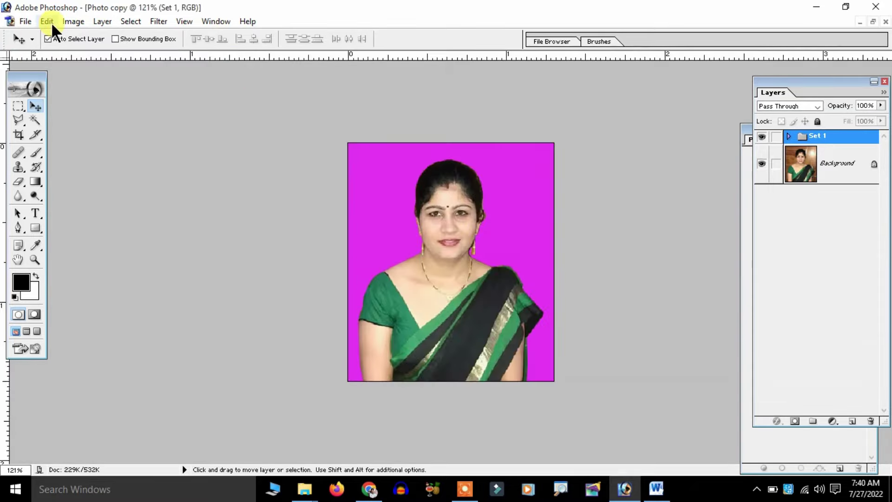
- Flatten the Photo copy image into a single Background layer and check it up close
{"action": "left_click", "coordinate": [91, 25]}
{"action": "left_click", "coordinate": [171, 419]}
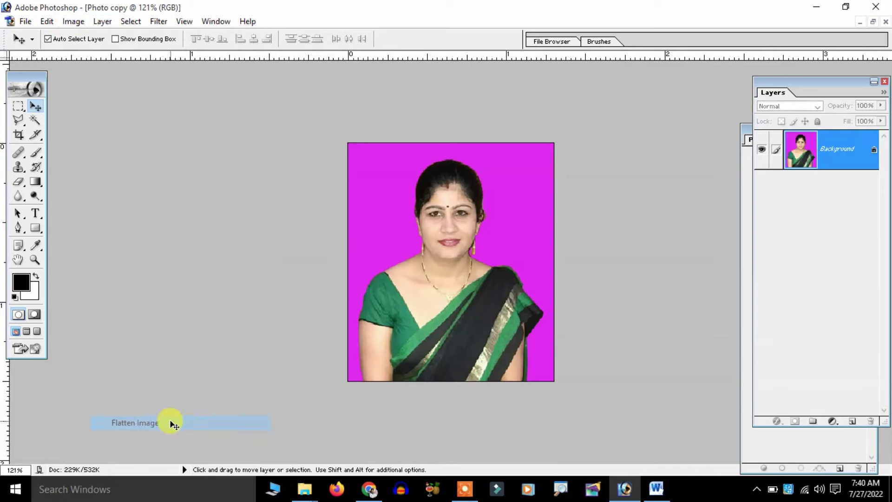
{"action": "left_click", "coordinate": [496, 213]}
{"action": "scroll", "coordinate": [494, 213], "scroll_direction": "up", "scroll_amount": 5}
{"action": "scroll", "coordinate": [494, 213], "scroll_direction": "down", "scroll_amount": 5}
{"action": "scroll", "coordinate": [493, 213], "scroll_direction": "up", "scroll_amount": 2}
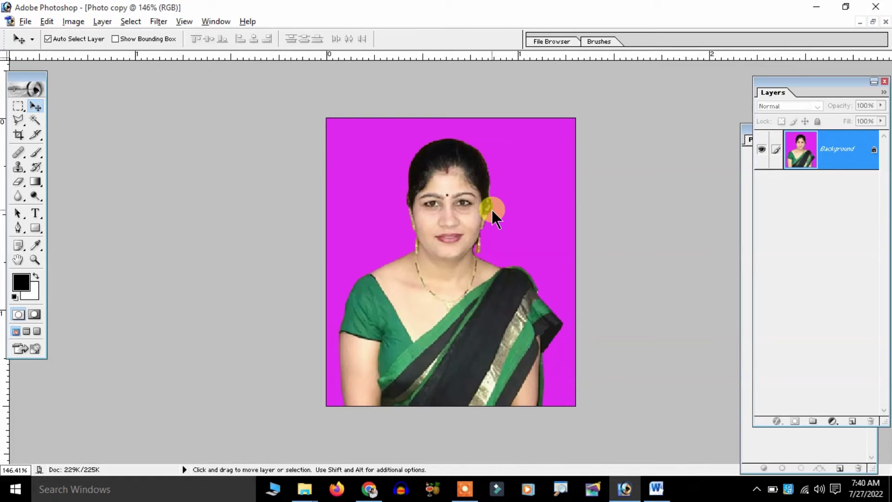
- Create a new RGB document from the 4 x 6 inch preset with 200 pixels/inch resolution and white contents
{"action": "left_click", "coordinate": [14, 22]}
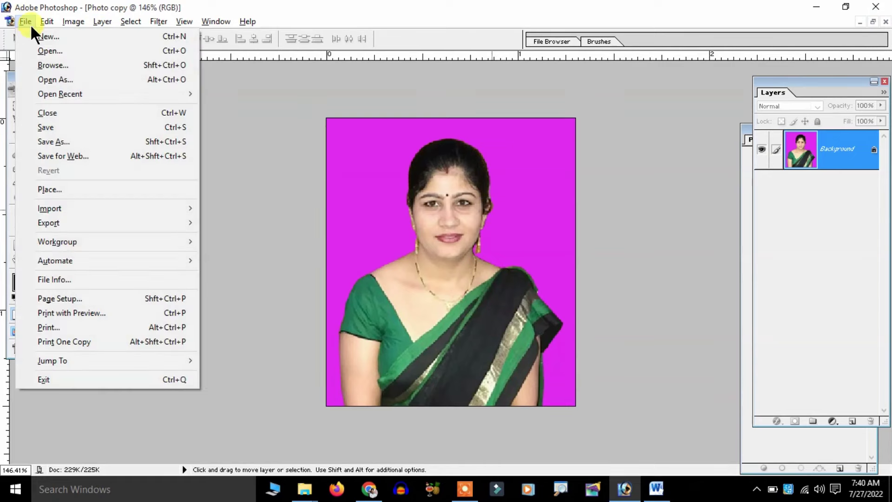
{"action": "left_click", "coordinate": [58, 37]}
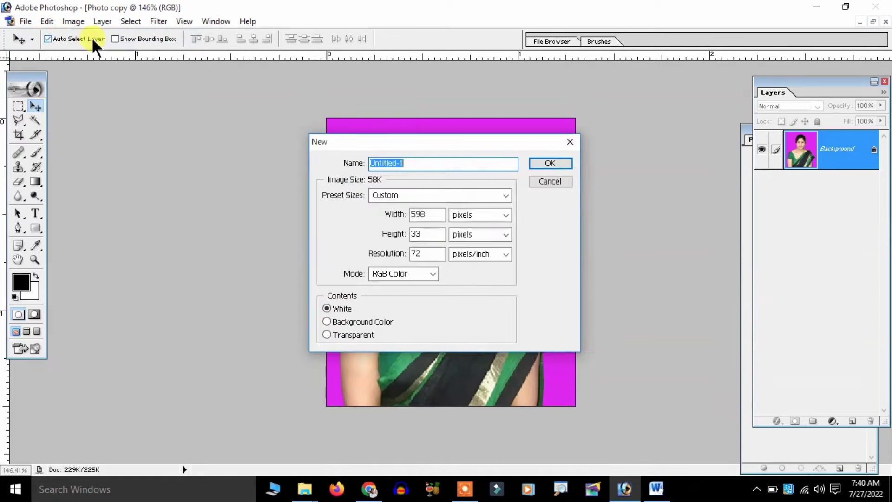
{"action": "left_click", "coordinate": [439, 195]}
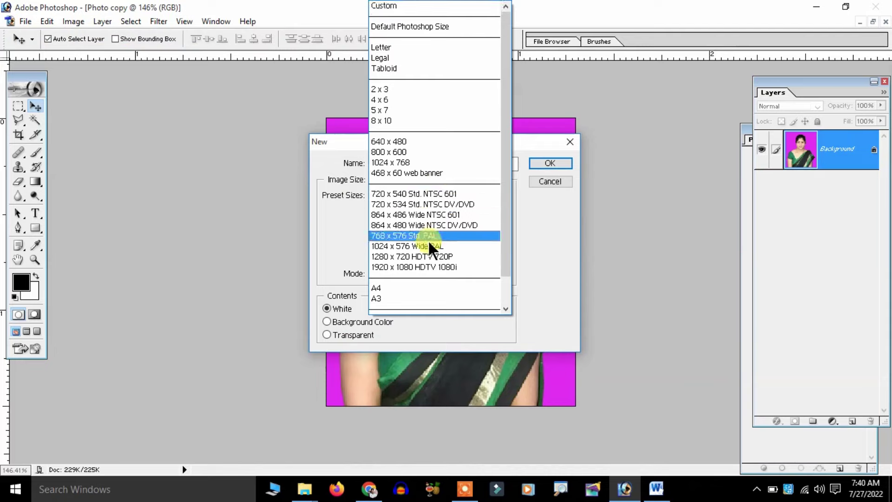
{"action": "left_click", "coordinate": [404, 100]}
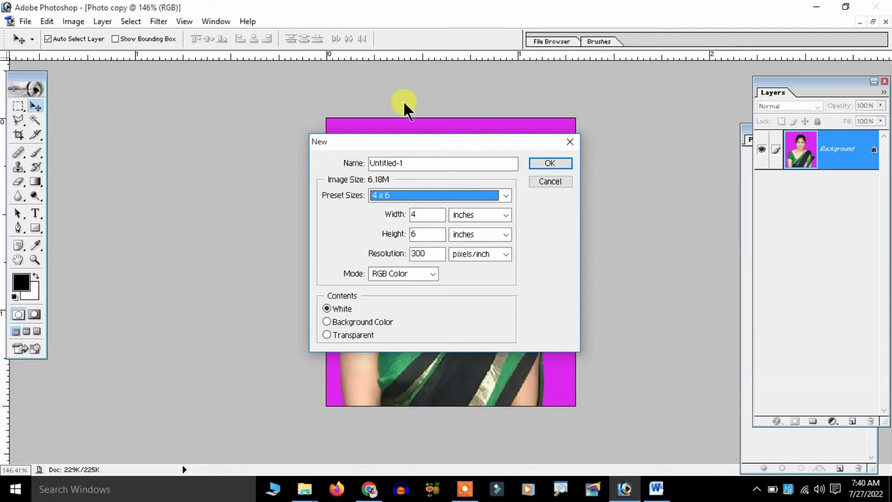
{"action": "double_click", "coordinate": [445, 253]}
{"action": "type", "text": "200"}
{"action": "key", "text": "Return"}
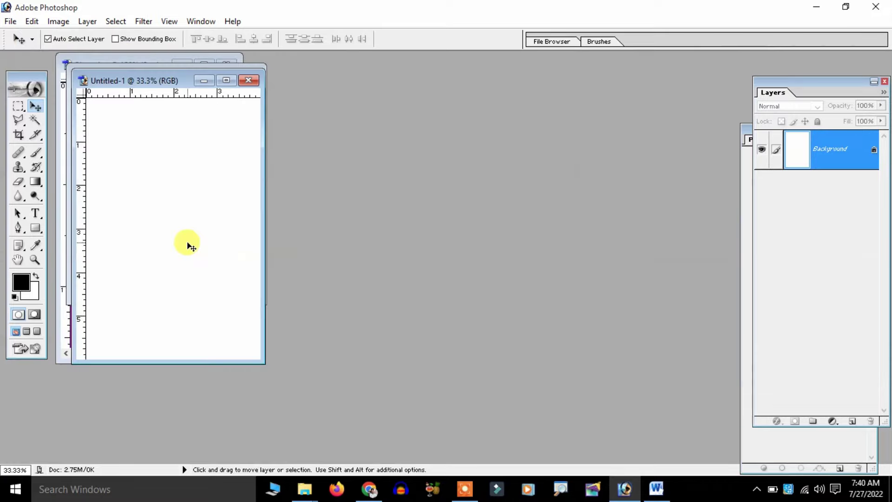
{"action": "left_click", "coordinate": [235, 80]}
{"action": "key", "text": "ctrl+0"}
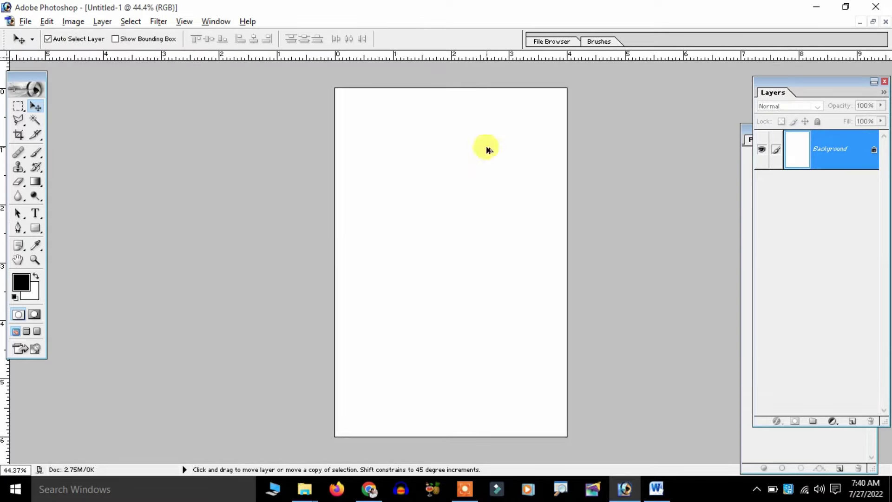
- Copy the flattened photo from Photo copy into the upper part of the new 4 x 6 page and load its outline as a selection
{"action": "left_click", "coordinate": [872, 18]}
{"action": "left_click_drag", "start_coordinate": [94, 87], "coordinate": [353, 87]}
{"action": "left_click_drag", "start_coordinate": [159, 130], "coordinate": [420, 172]}
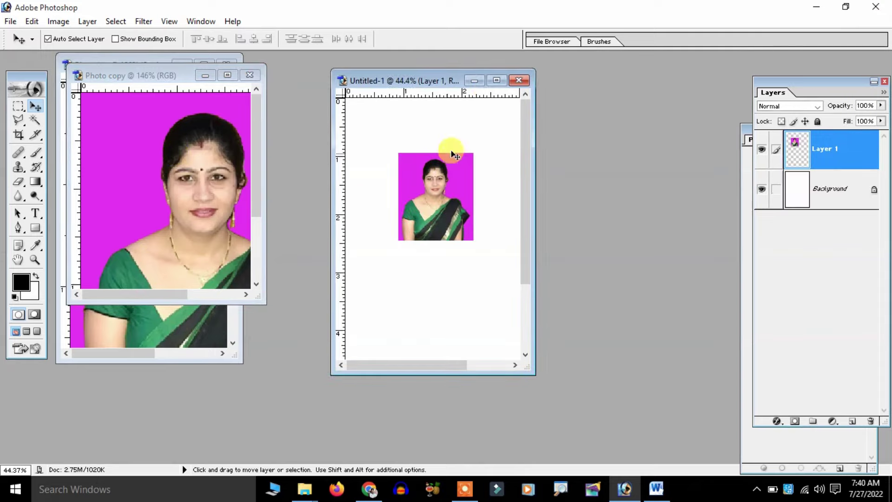
{"action": "left_click", "coordinate": [495, 81]}
{"action": "key", "text": "ctrl+0"}
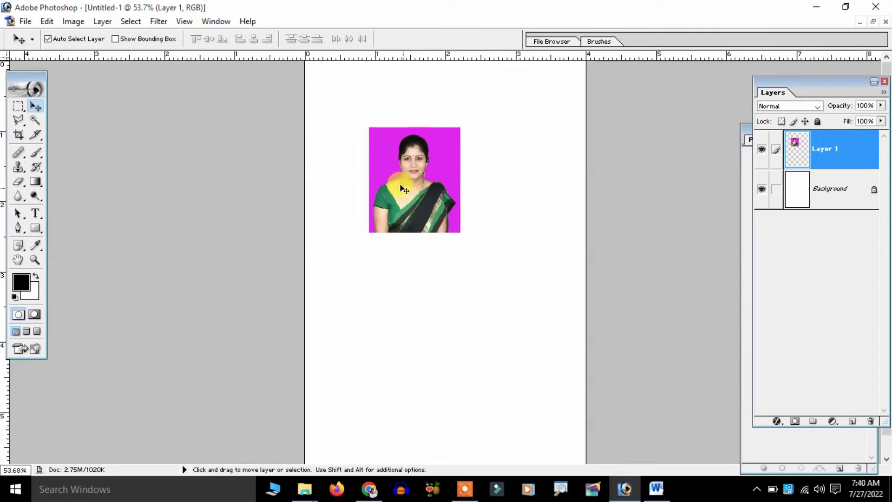
{"action": "left_click_drag", "start_coordinate": [405, 169], "coordinate": [412, 205]}
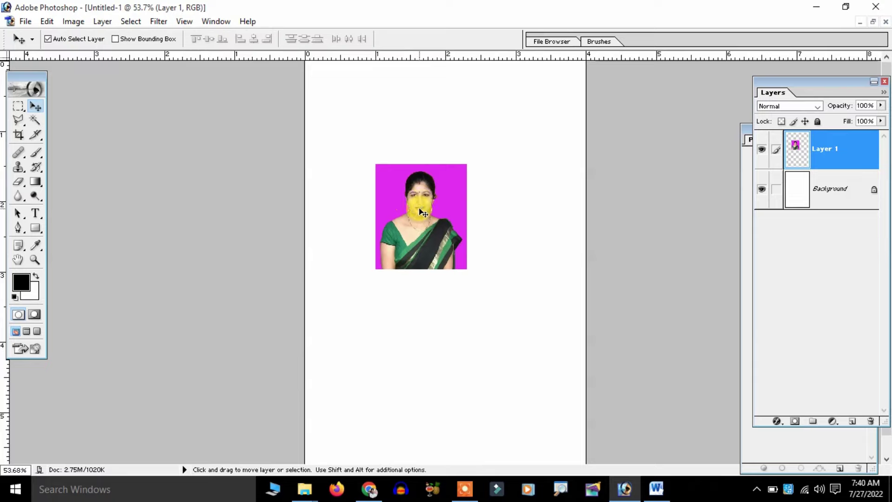
{"action": "left_click", "coordinate": [805, 159], "text": "ctrl"}
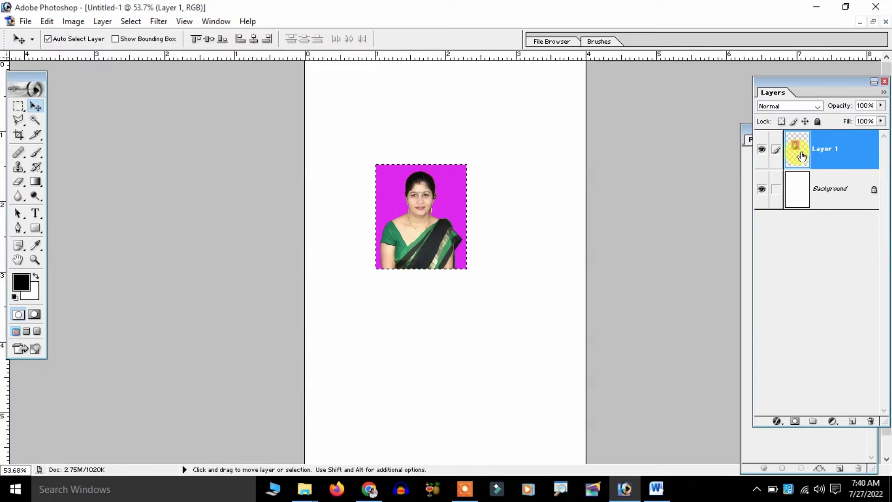
- Try a 10 px black centered stroke around the selected photo, and undo it
{"action": "key", "text": "alt+e"}
{"action": "key", "text": "s"}
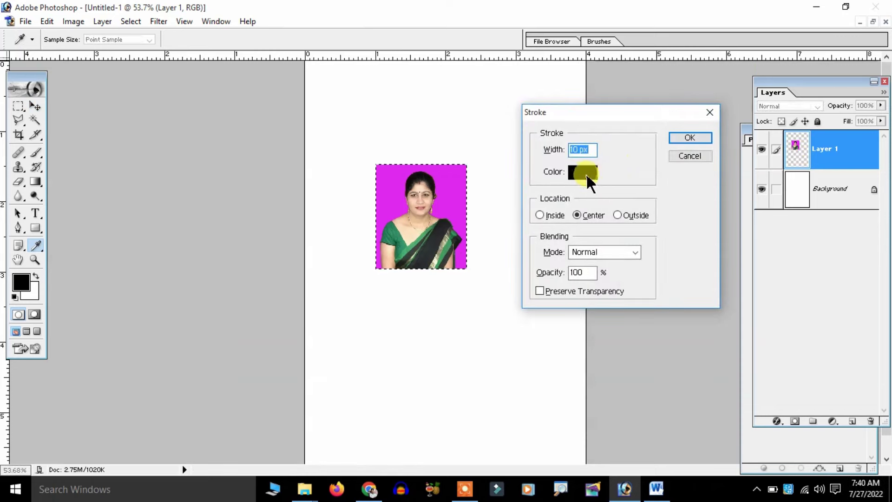
{"action": "left_click", "coordinate": [691, 137]}
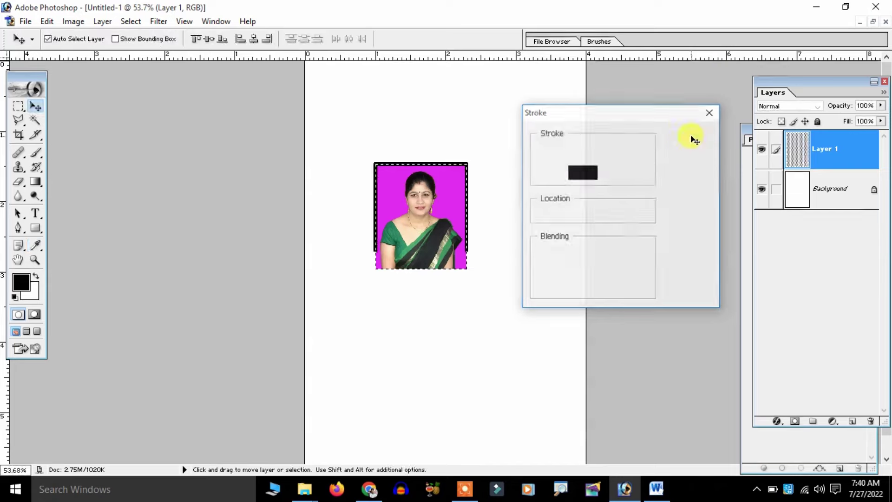
{"action": "key", "text": "ctrl+z"}
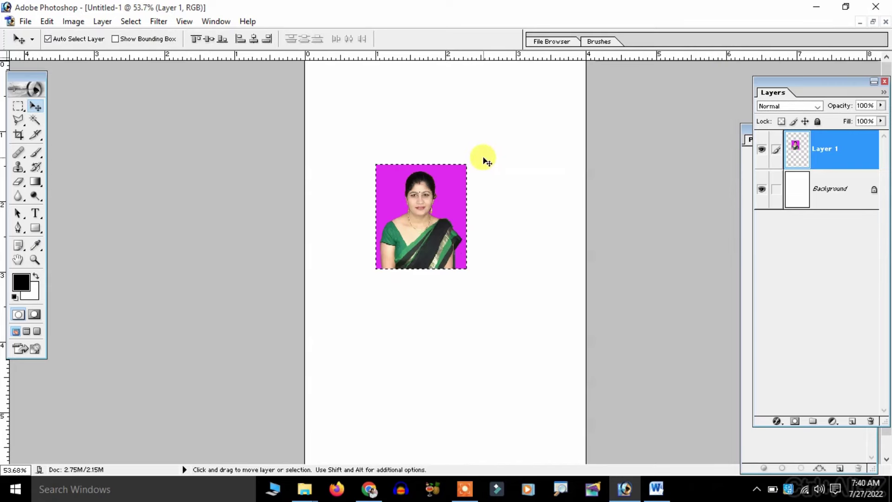
- Stroke the selected photo's outline with a 3 px black centered line and deselect it
{"action": "key", "text": "alt+e"}
{"action": "type", "text": "s"}
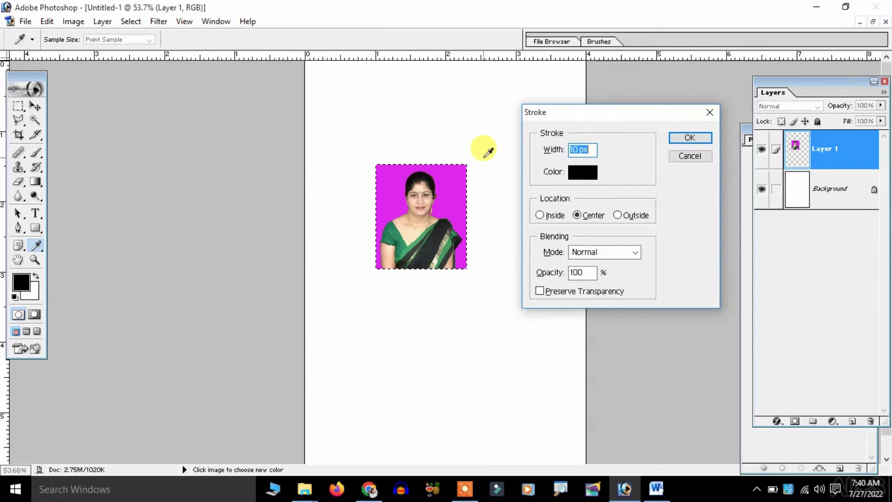
{"action": "type", "text": "3"}
{"action": "key", "text": "Return"}
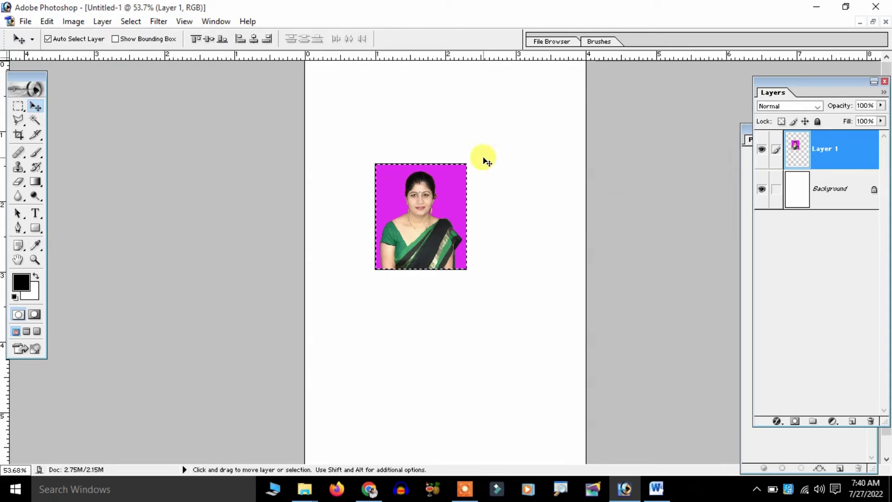
{"action": "key", "text": "ctrl+d"}
{"action": "key", "text": "ctrl+0"}
{"action": "key", "text": "ctrl+plus"}
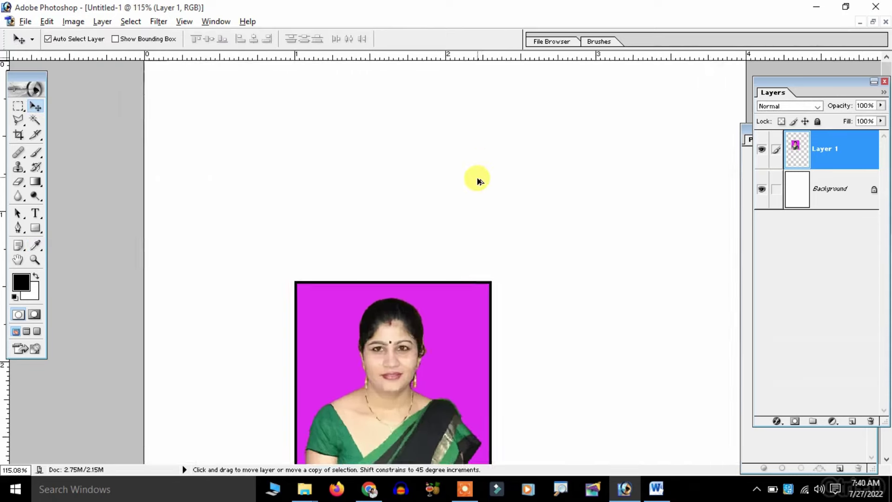
- Move the bordered photo toward the page's upper-left corner and place a duplicate directly to its right
{"action": "key", "text": "ctrl+minus"}
{"action": "left_click_drag", "start_coordinate": [427, 253], "coordinate": [384, 159]}
{"action": "key", "text": "ctrl+minus"}
{"action": "key", "text": "ctrl+plus"}
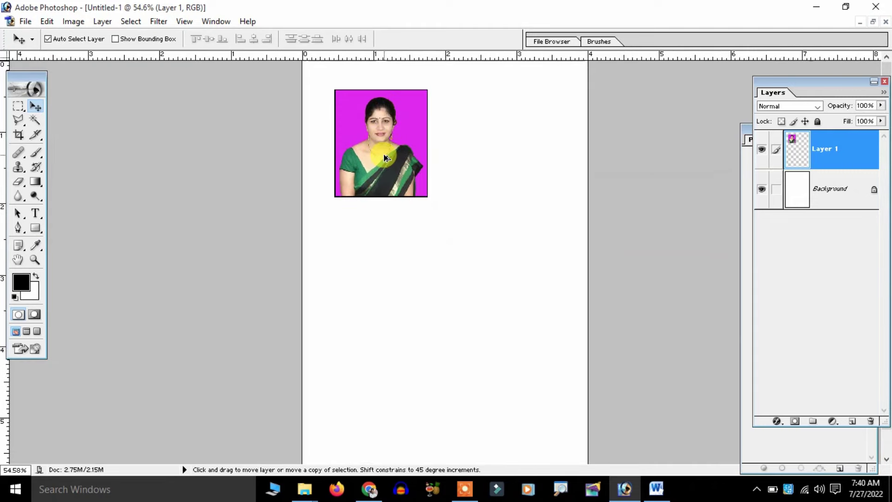
{"action": "left_click_drag", "start_coordinate": [384, 158], "coordinate": [483, 154]}
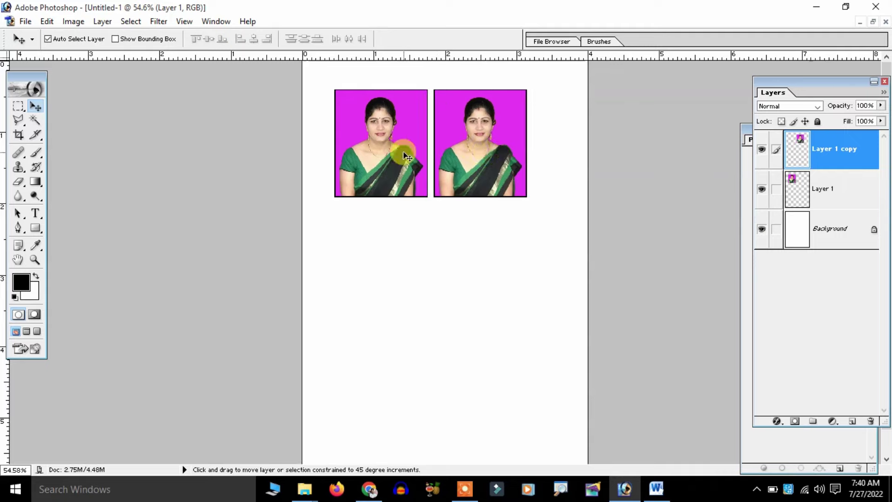
- Link the two photo layers, scale them down together to slightly over half size, and add a third copy to the row
{"action": "left_click", "coordinate": [801, 177]}
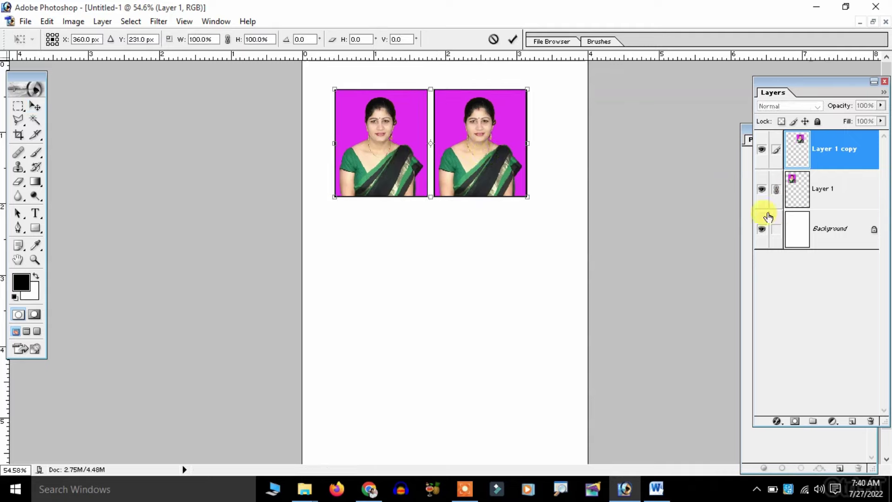
{"action": "key", "text": "ctrl+t"}
{"action": "left_click_drag", "start_coordinate": [527, 197], "coordinate": [440, 147]}
{"action": "key", "text": "Return"}
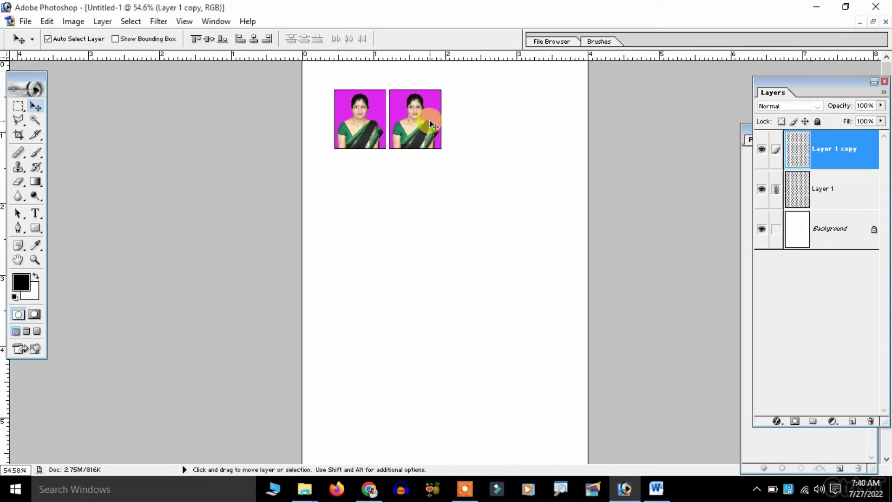
{"action": "left_click_drag", "start_coordinate": [428, 130], "coordinate": [485, 131]}
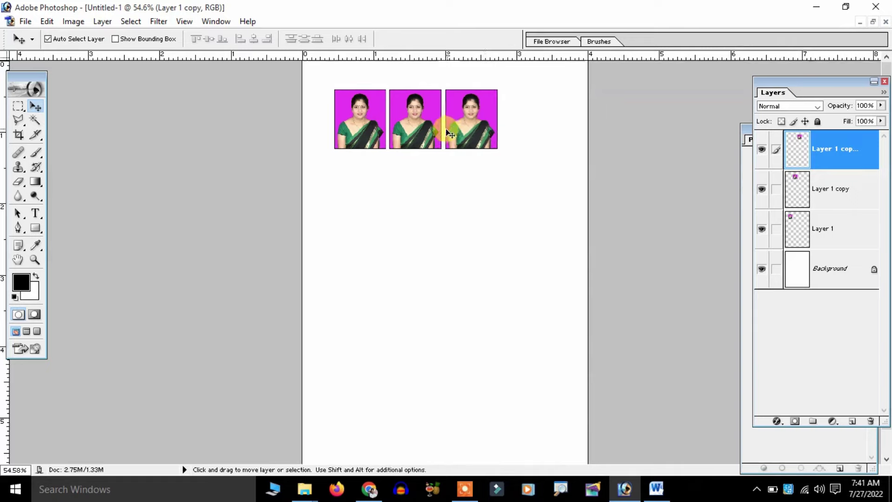
- Link the three photo layers, move the row near the page's upper-left corner and scale it to about 161.6% to span the page width
{"action": "left_click", "coordinate": [361, 134], "text": "shift"}
{"action": "scroll", "coordinate": [437, 177], "scroll_direction": "up", "scroll_amount": 3}
{"action": "key", "text": "ctrl+t"}
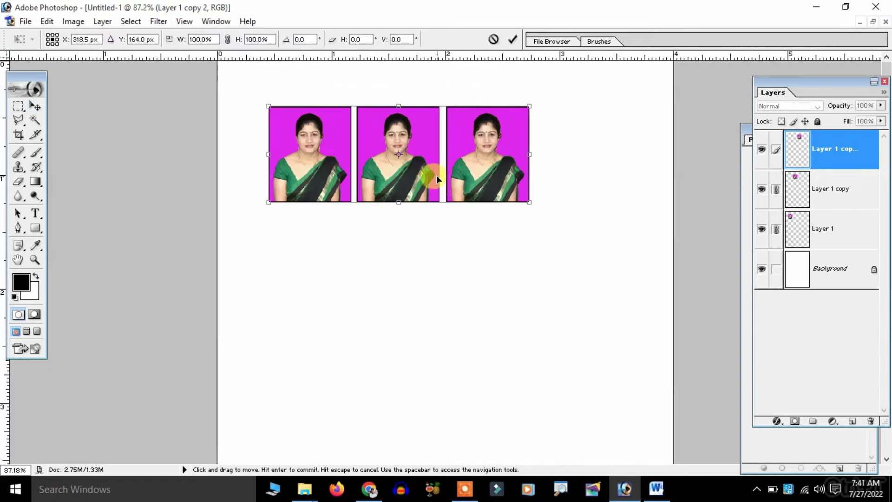
{"action": "scroll", "coordinate": [436, 175], "scroll_direction": "down", "scroll_amount": 3}
{"action": "left_click_drag", "start_coordinate": [419, 109], "coordinate": [400, 88]}
{"action": "left_click_drag", "start_coordinate": [479, 125], "coordinate": [573, 184]}
{"action": "scroll", "coordinate": [497, 152], "scroll_direction": "down", "scroll_amount": 2}
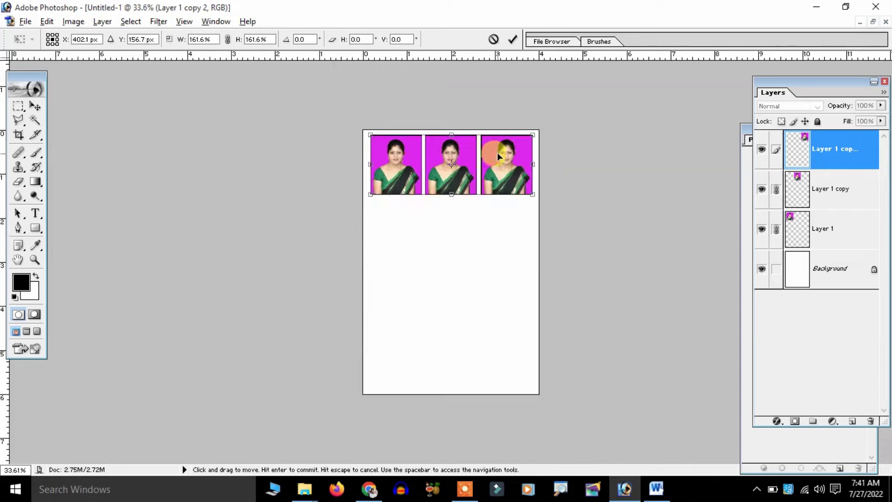
{"action": "key", "text": "Return"}
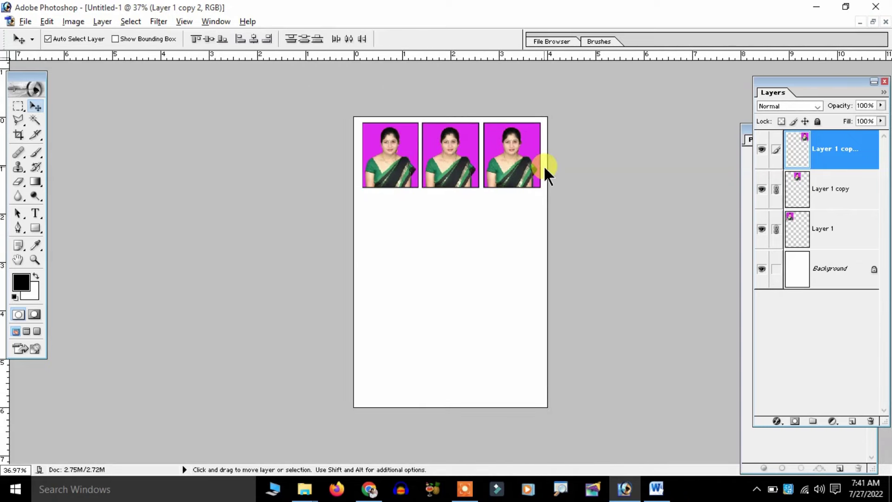
- Merge the three linked photos into one layer and duplicate the row three times down the page to make four rows
{"action": "key", "text": "ctrl+e"}
{"action": "left_click", "coordinate": [530, 160]}
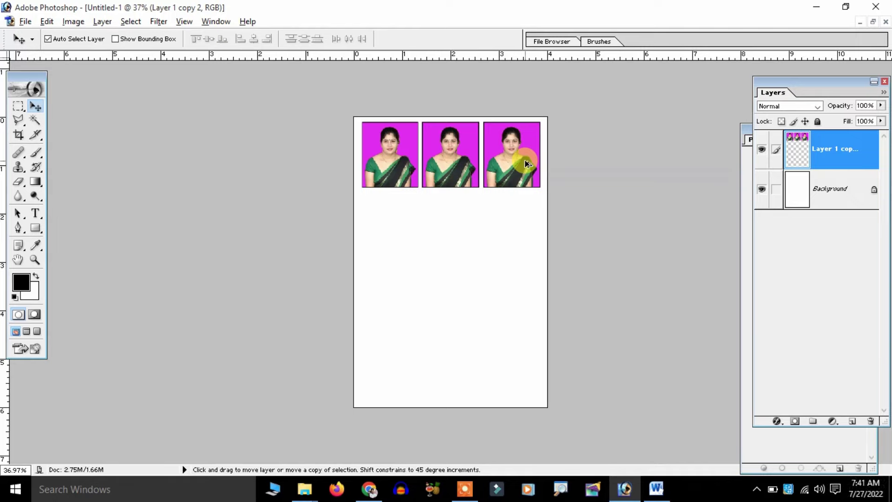
{"action": "left_click_drag", "start_coordinate": [529, 165], "coordinate": [510, 369]}
{"action": "key", "text": "Up"}
{"action": "key", "text": "Up"}
{"action": "key", "text": "Up"}
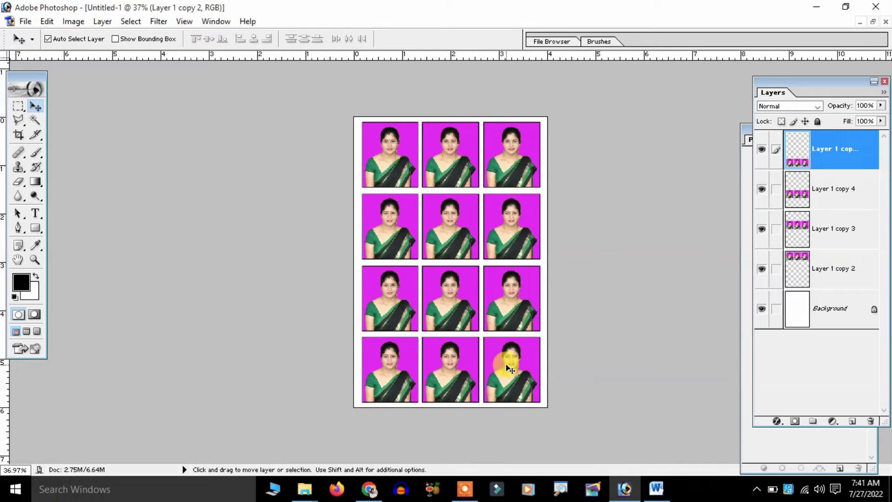
- Nudge the third row of photos slightly upward to even out the spacing between the rows
{"action": "scroll", "coordinate": [534, 292], "scroll_direction": "up", "scroll_amount": 2}
{"action": "scroll", "coordinate": [535, 290], "scroll_direction": "down", "scroll_amount": 1}
{"action": "scroll", "coordinate": [534, 289], "scroll_direction": "up", "scroll_amount": 1}
{"action": "scroll", "coordinate": [534, 289], "scroll_direction": "down", "scroll_amount": 1}
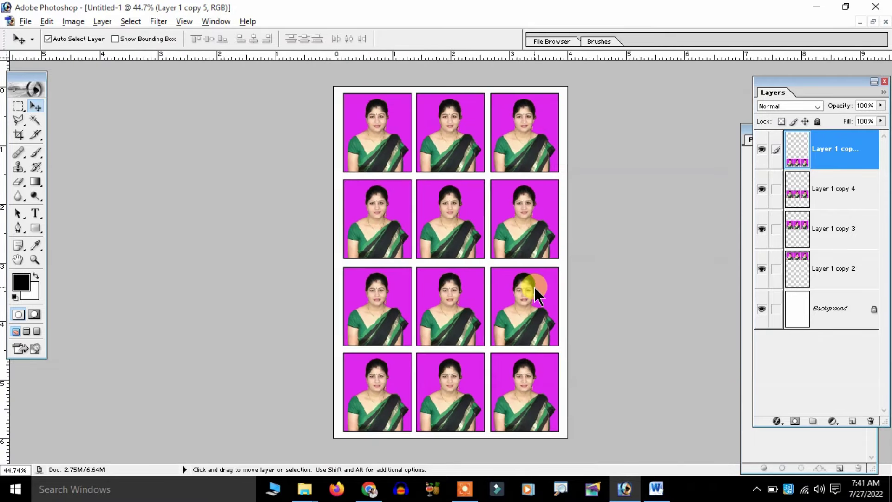
{"action": "key", "text": "alt+bracketleft"}
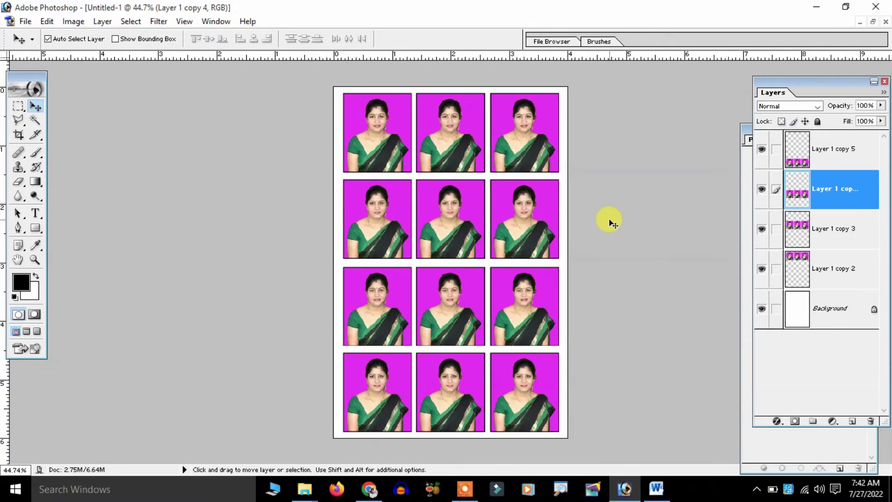
{"action": "left_click_drag", "start_coordinate": [548, 310], "coordinate": [548, 308]}
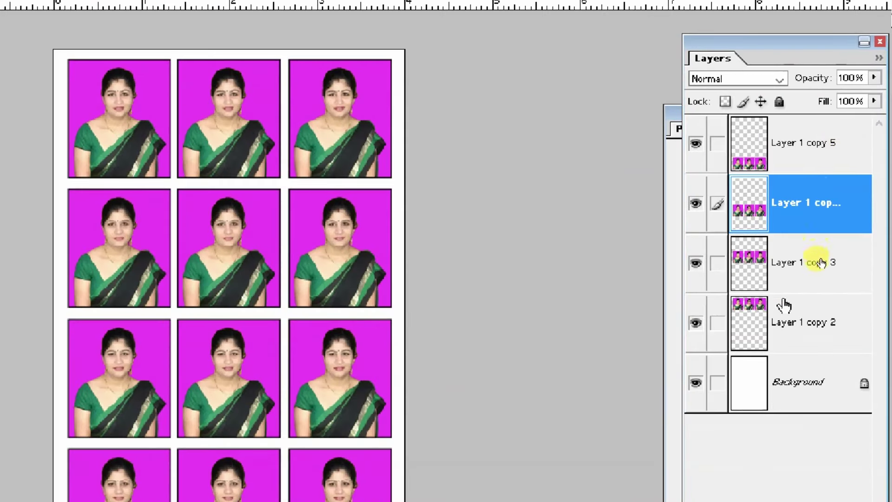
- Link all four photo row layers and merge them into a single layer above the white Background
{"action": "left_click", "coordinate": [715, 331]}
{"action": "left_click", "coordinate": [717, 264]}
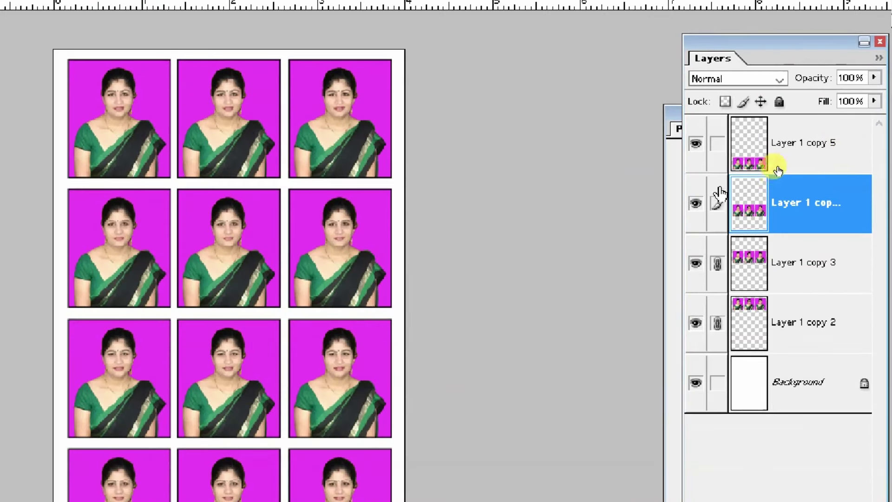
{"action": "left_click", "coordinate": [717, 140]}
{"action": "key", "text": "ctrl+e"}
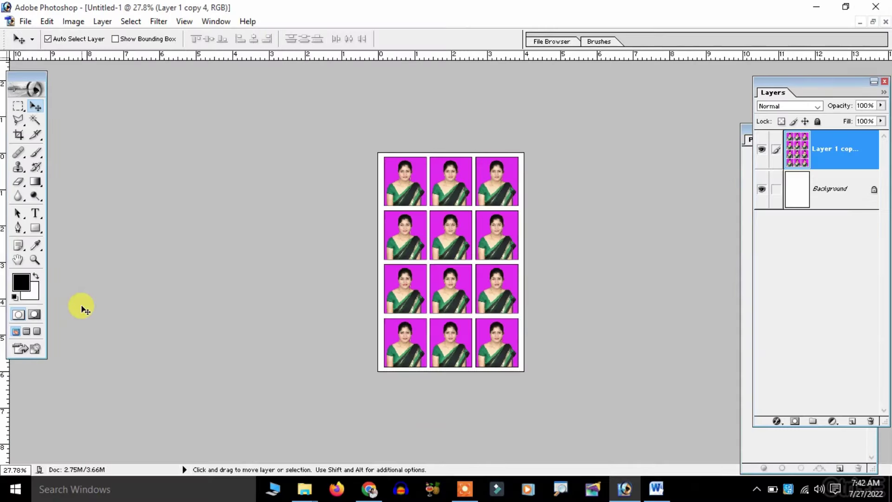
{"action": "key", "text": "ctrl+plus"}
{"action": "key", "text": "ctrl+plus"}
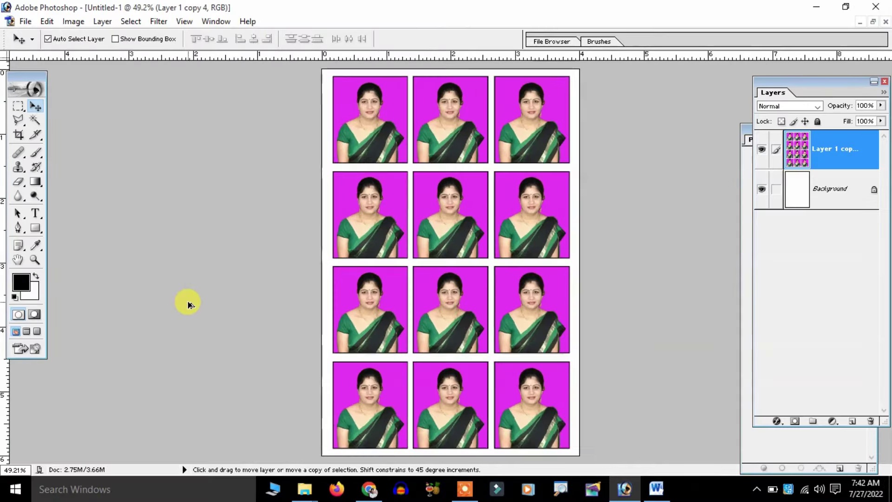